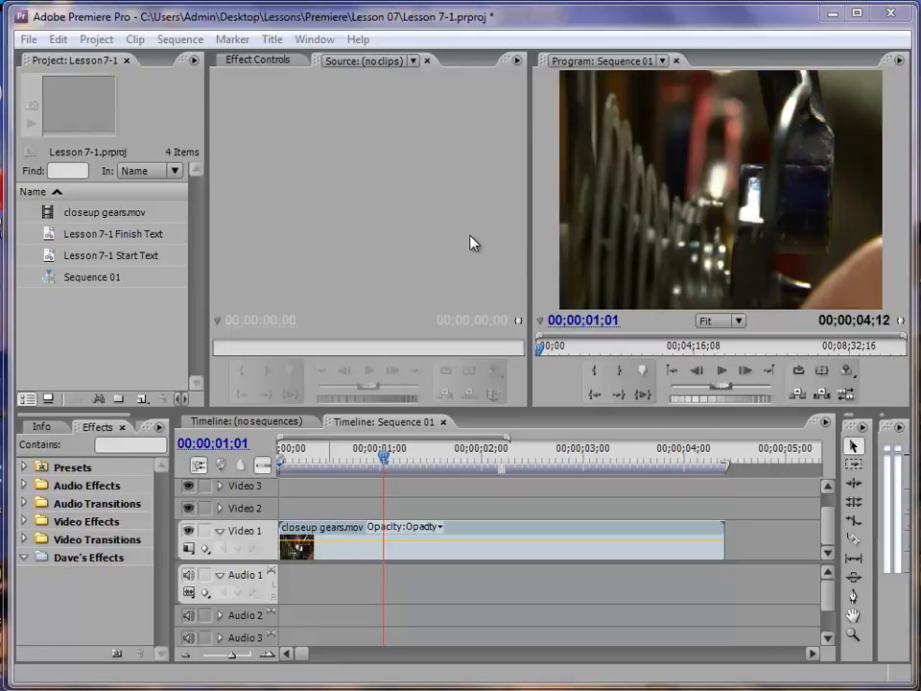
# Step: Create a new title named "Bike Title" and hide the background video in its editing window
pyautogui.click(169, 72)
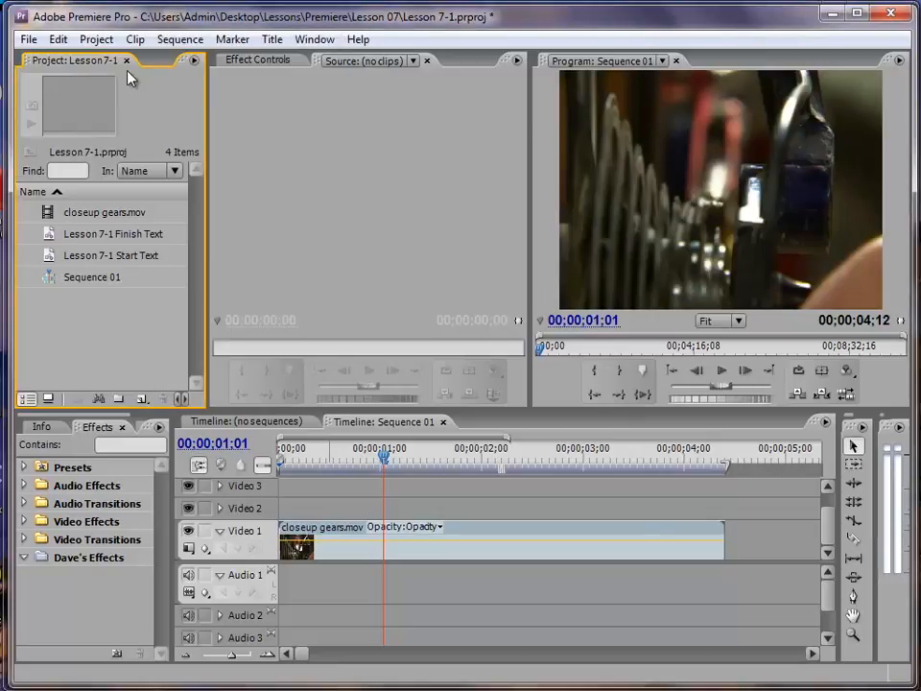
pyautogui.click(31, 43)
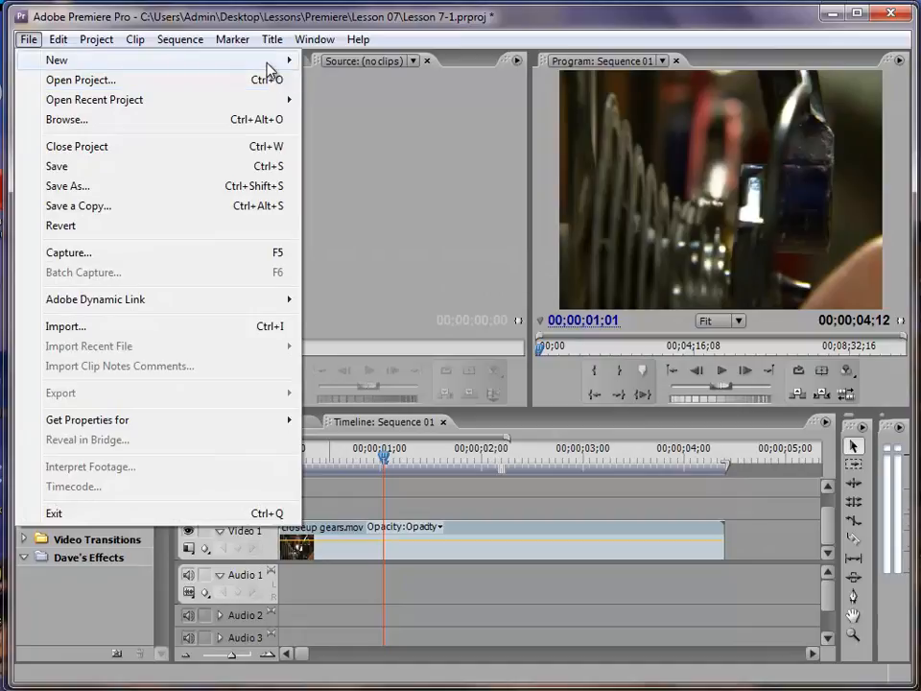
pyautogui.moveTo(269, 72)
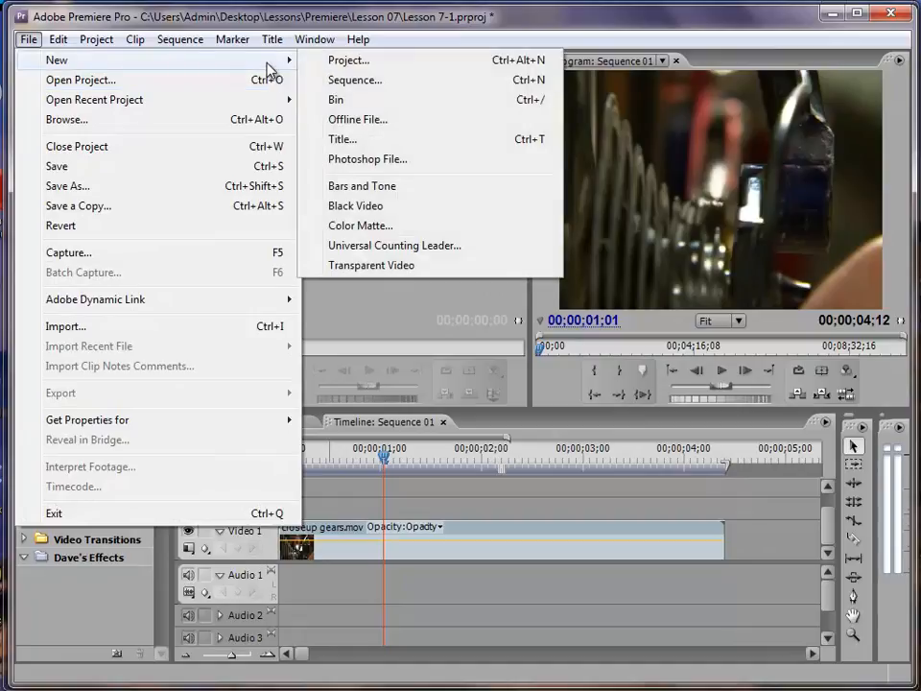
pyautogui.click(342, 139)
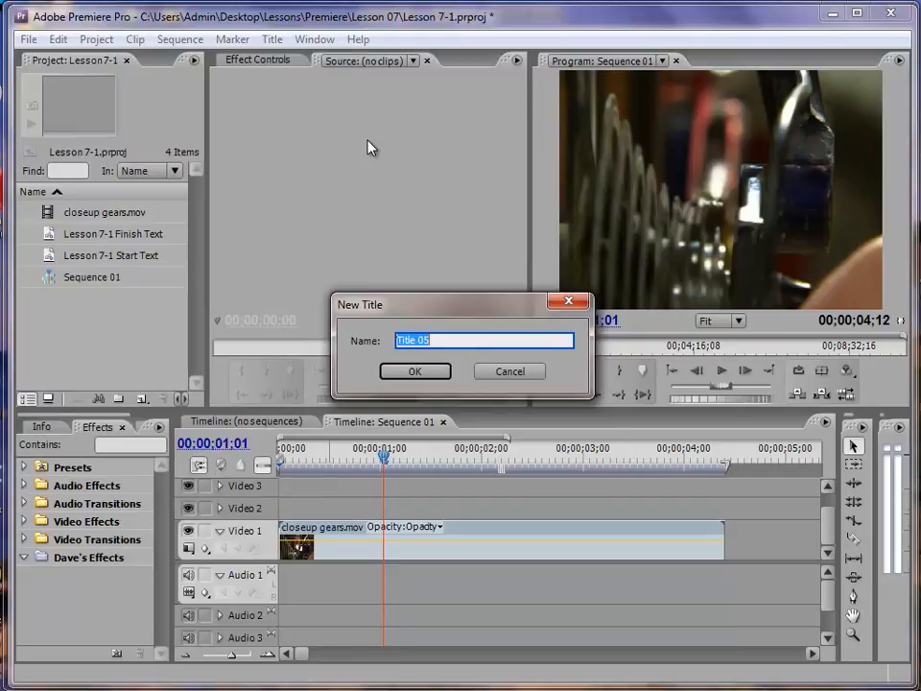
pyautogui.write('Bike Title')
pyautogui.click(416, 373)
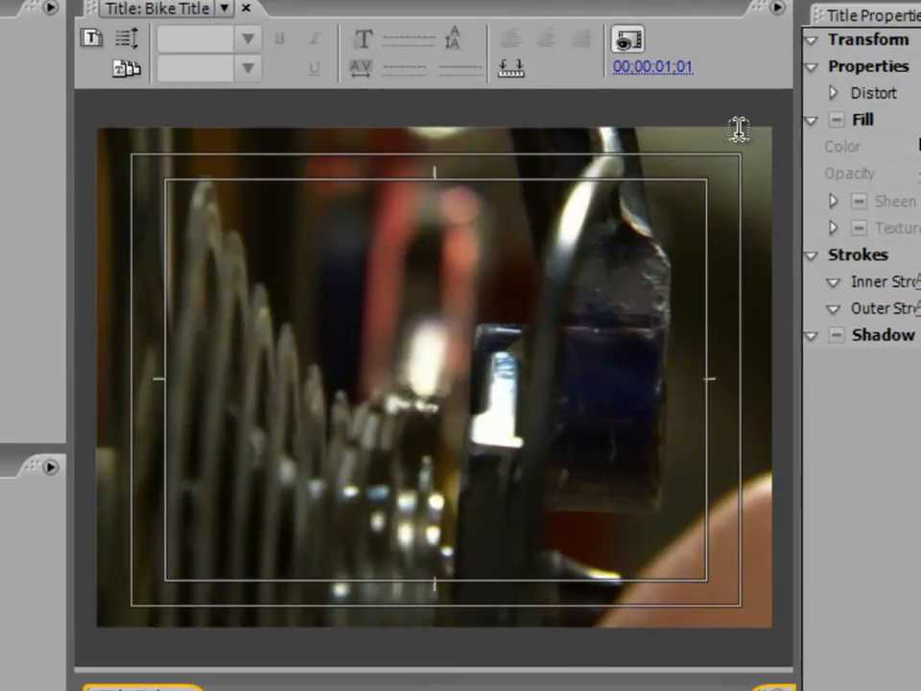
pyautogui.click(629, 41)
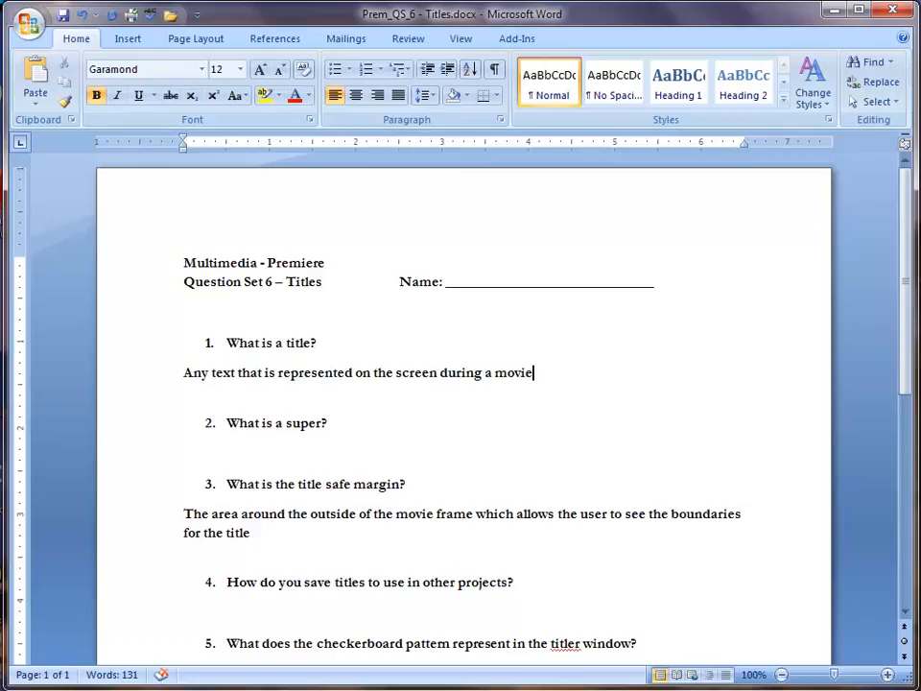
# Step: Switch to the Word question set and answer question 5 with "The pattern represents transparency meaning the title will float over the video"
pyautogui.scroll(-3, 399, 549)
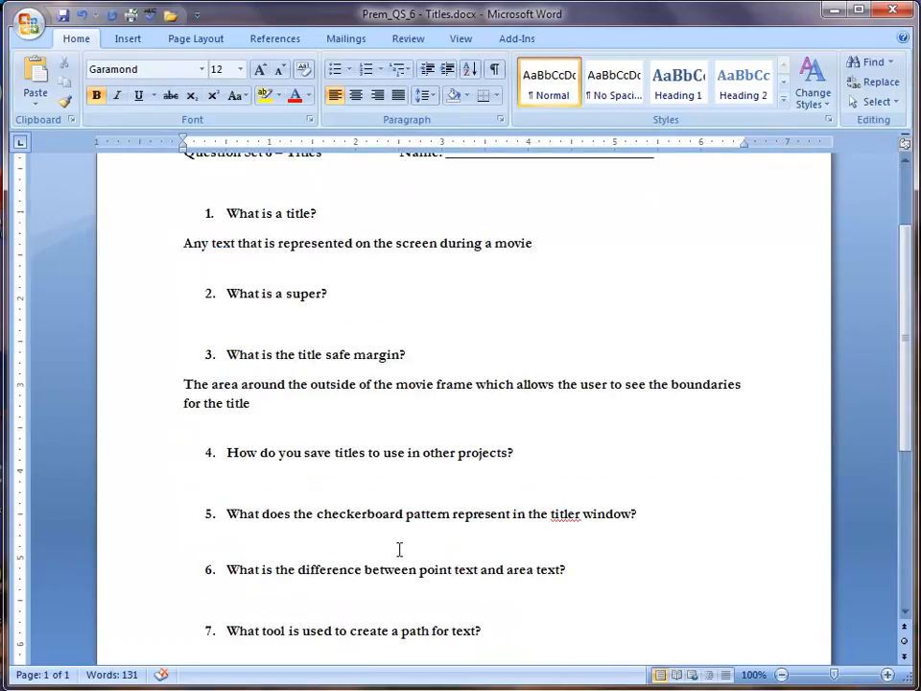
pyautogui.click(617, 532)
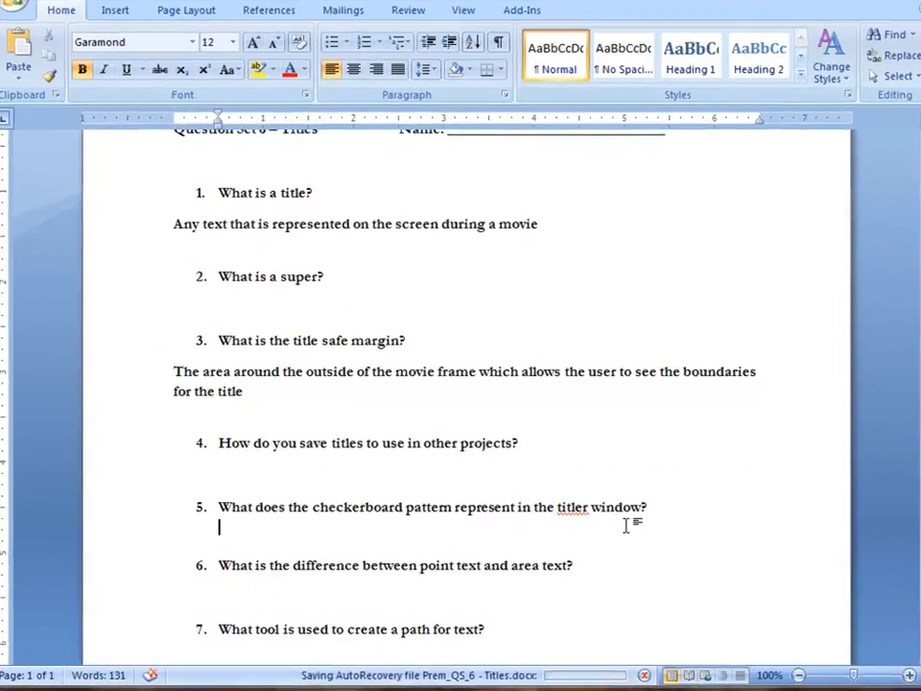
pyautogui.write('The')
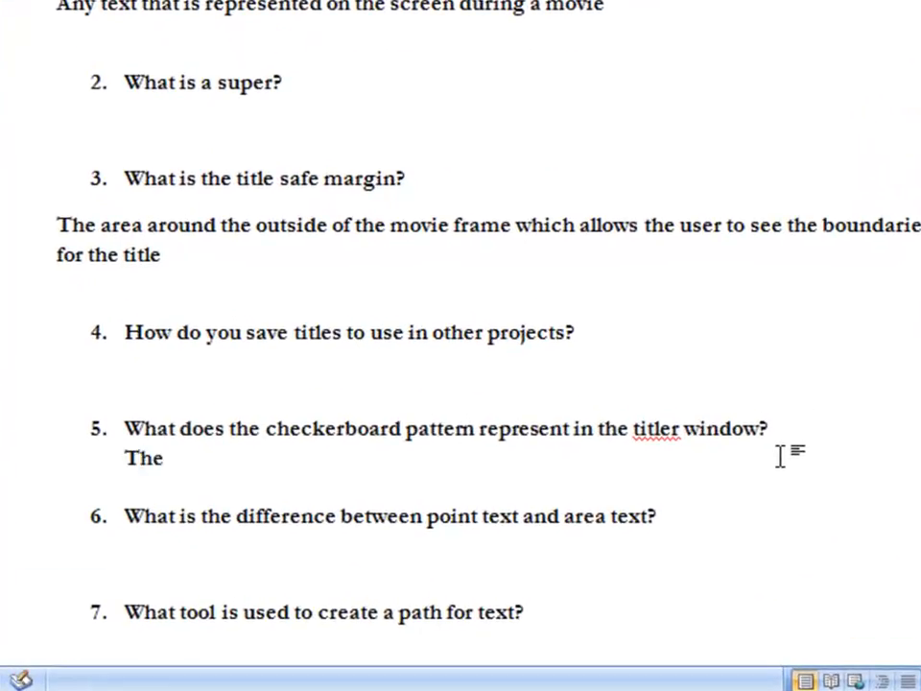
pyautogui.write(' pattern represents transparency meaning the title will float over the video')
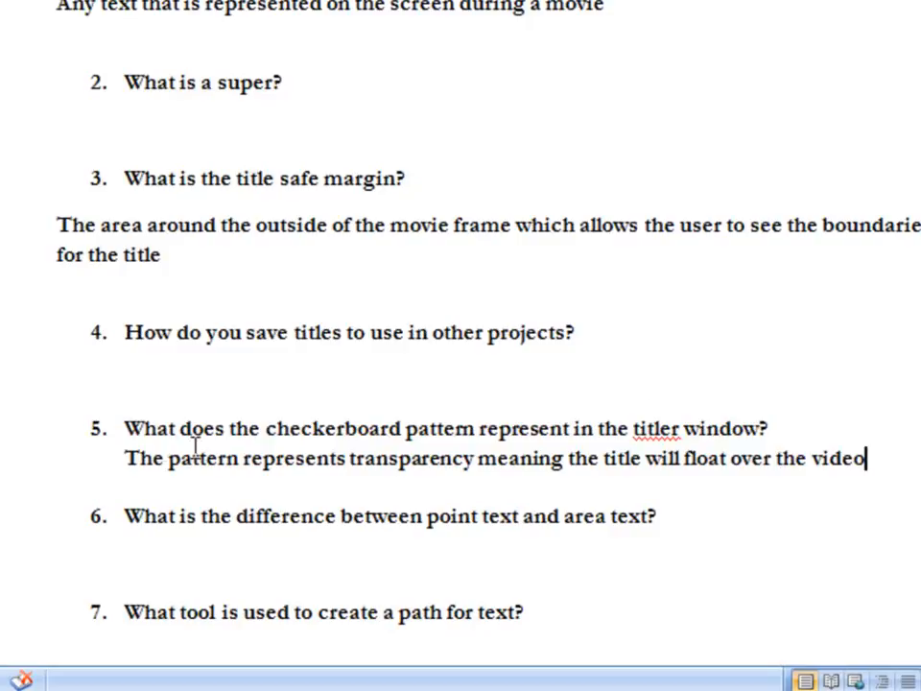
pyautogui.click(125, 459)
pyautogui.press('Return')
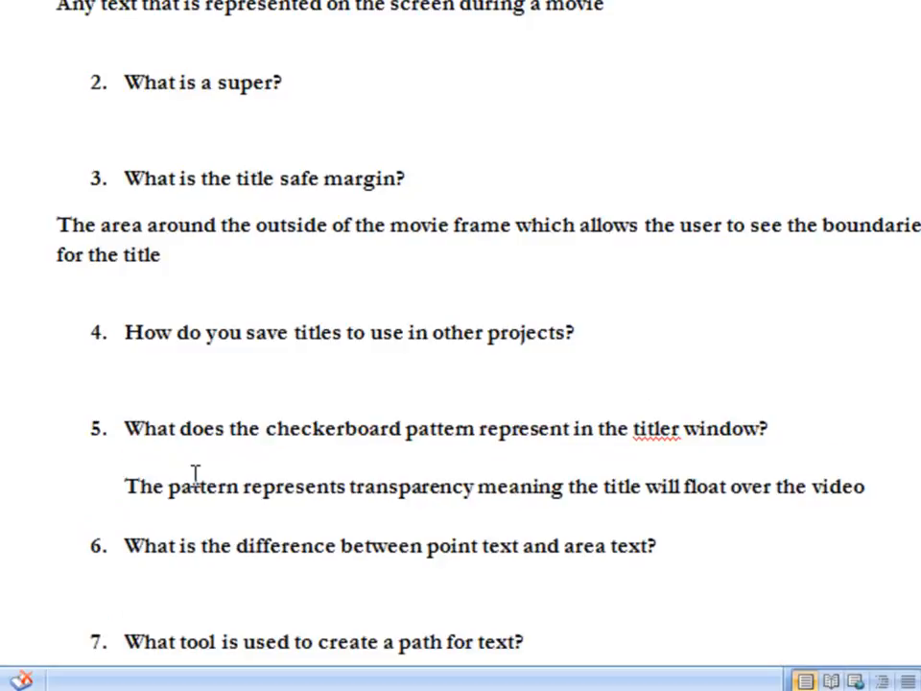
pyautogui.press('BackSpace')
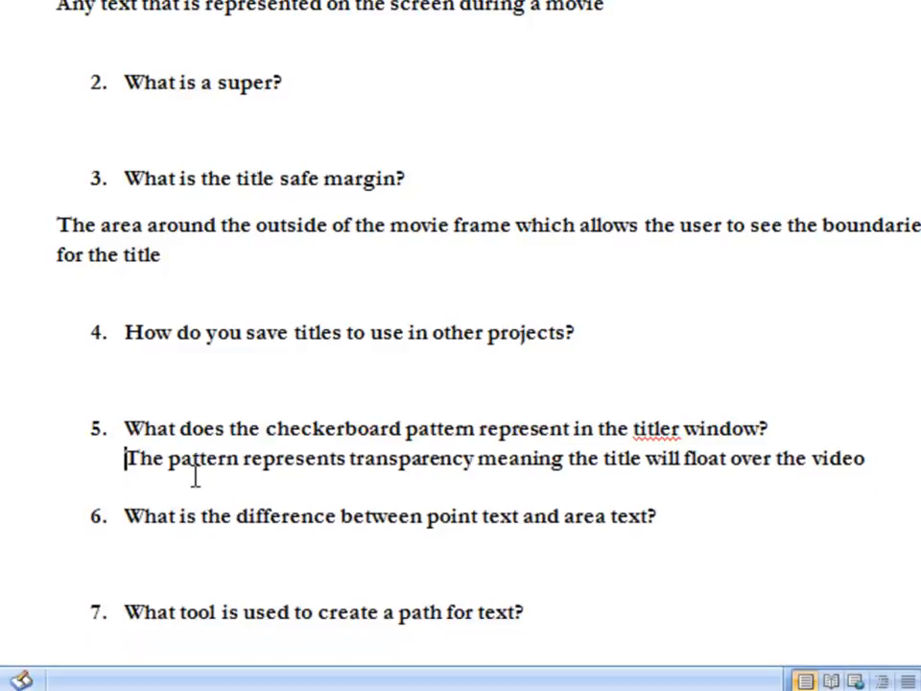
pyautogui.press('Return')
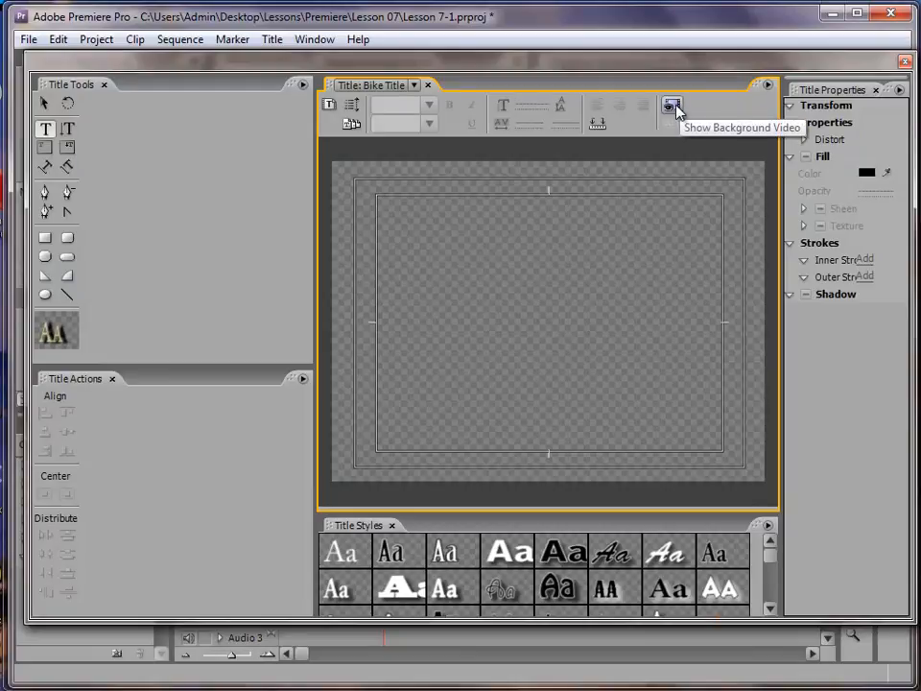
# Step: Back in Premiere Pro's title window, show the background video and hide it again
pyautogui.click(673, 108)
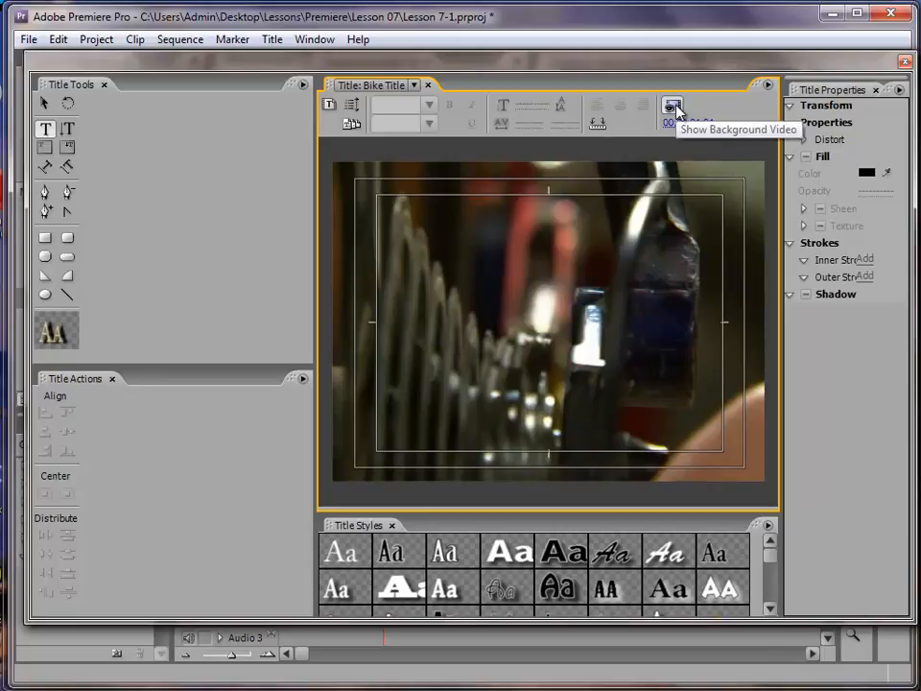
pyautogui.click(673, 109)
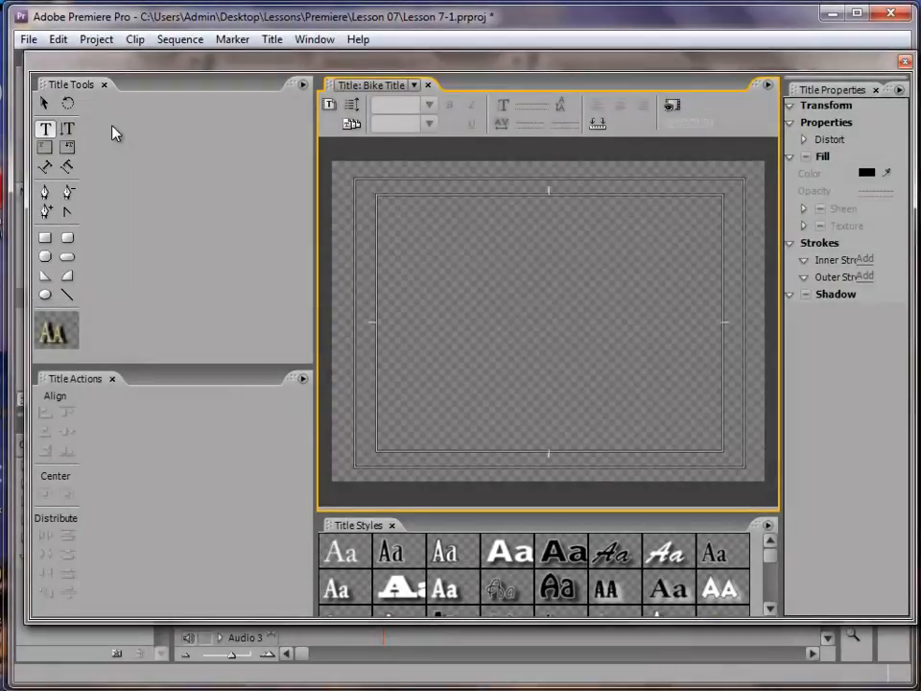
# Step: Add horizontal text inside the title safe area with the Type tool, reading "Changing" on the first line and "Gears" on the second
pyautogui.click(49, 137)
pyautogui.click(455, 288)
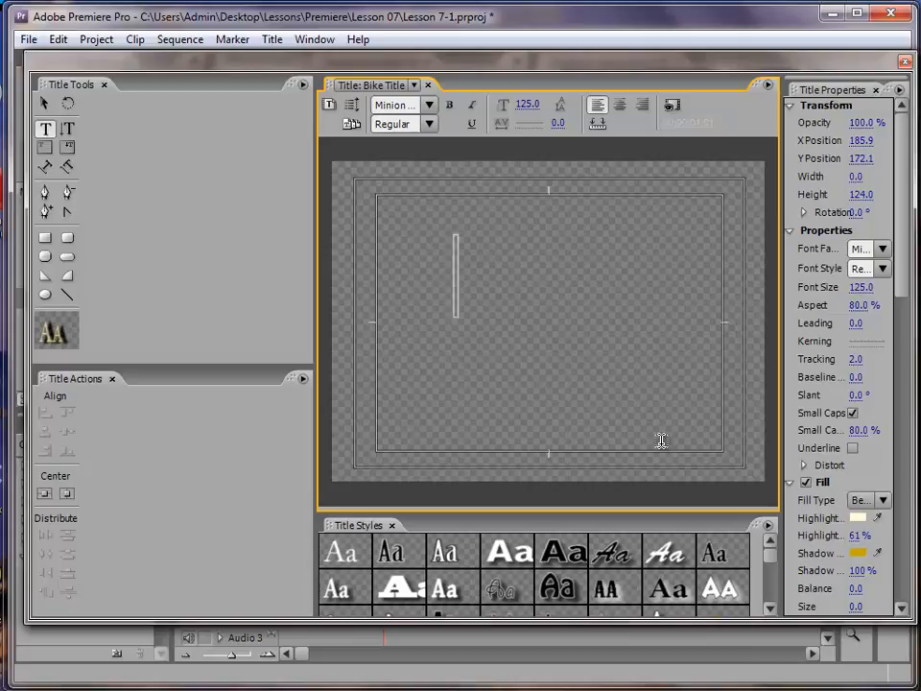
pyautogui.write('C')
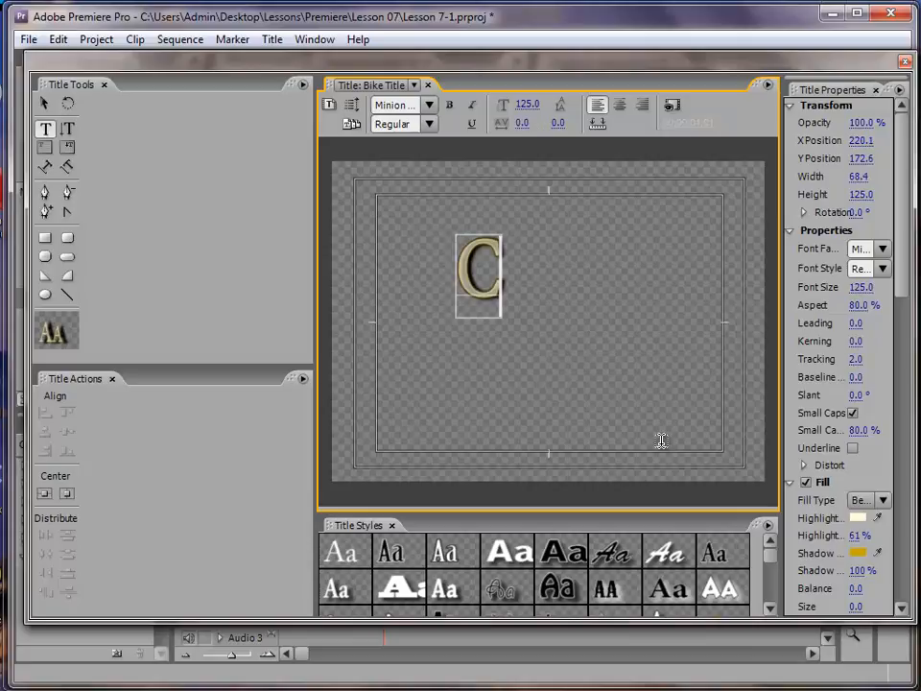
pyautogui.write('hangi')
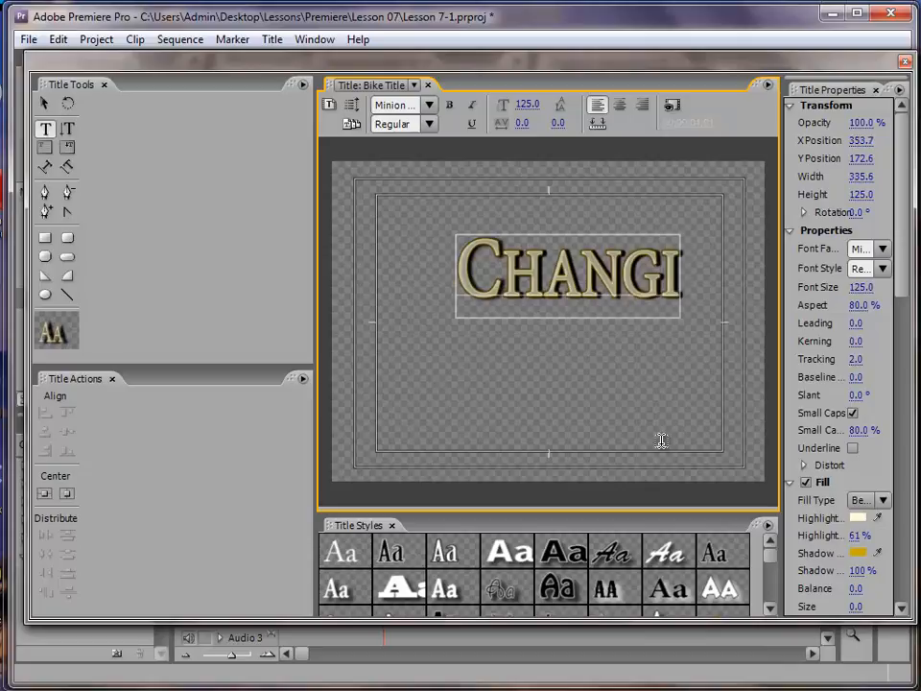
pyautogui.write('mg')
pyautogui.press('Return')
pyautogui.write('geras')
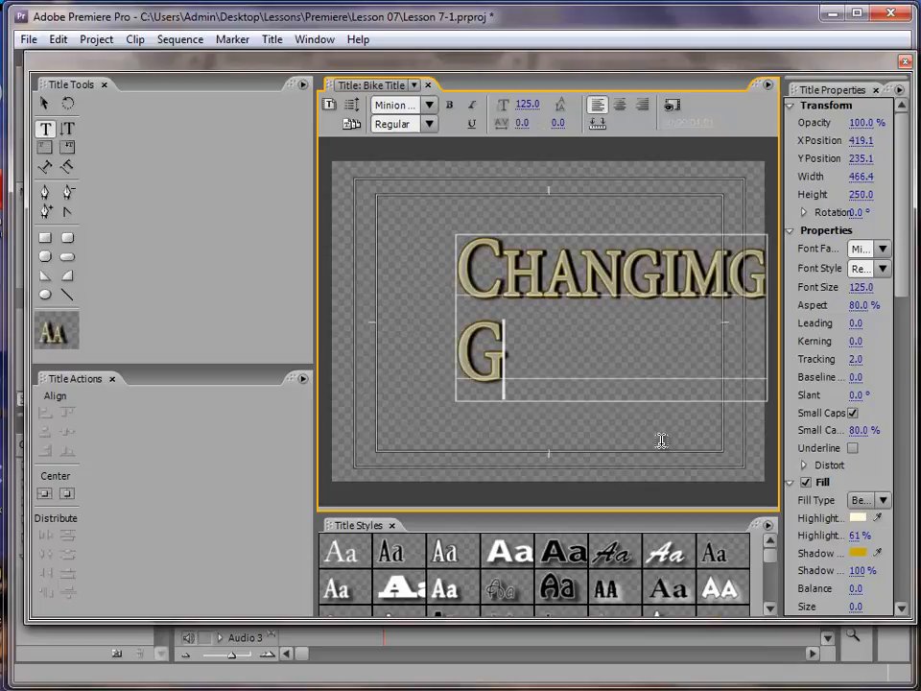
pyautogui.press('BackSpace')
pyautogui.press('BackSpace')
pyautogui.press('BackSpace')
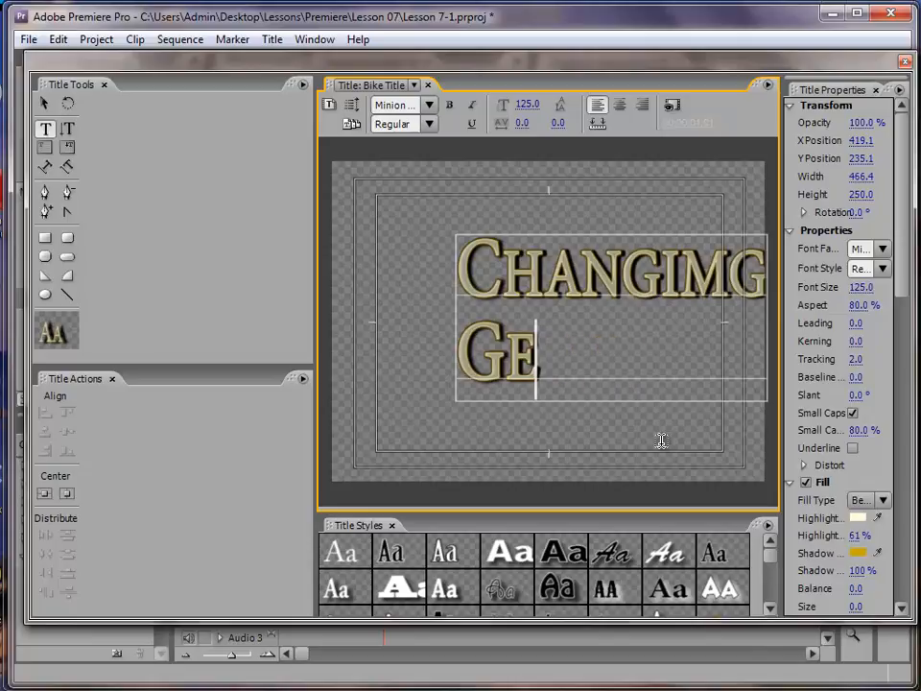
pyautogui.write('ars')
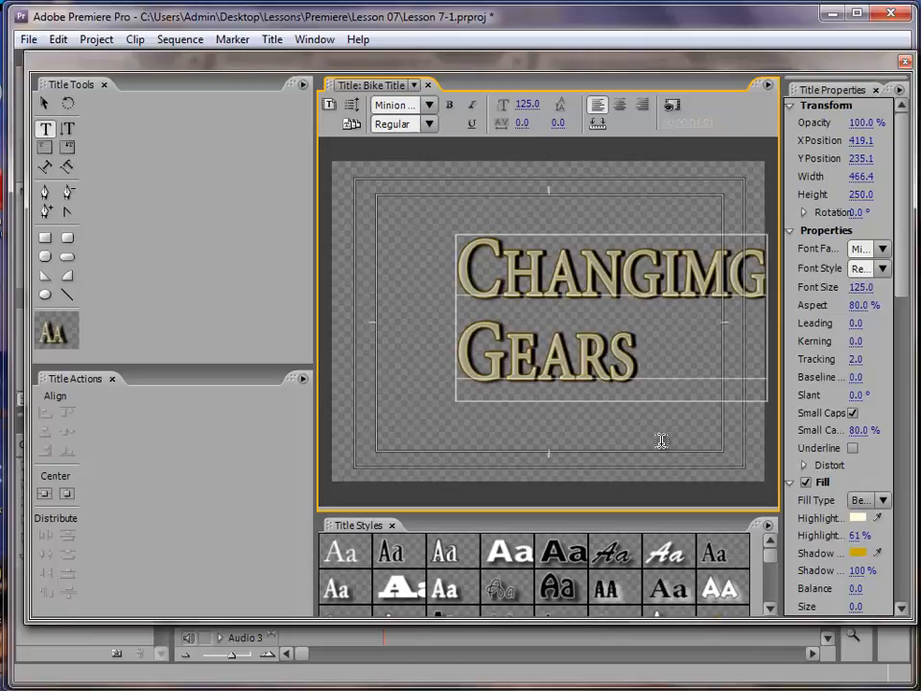
pyautogui.click(691, 305)
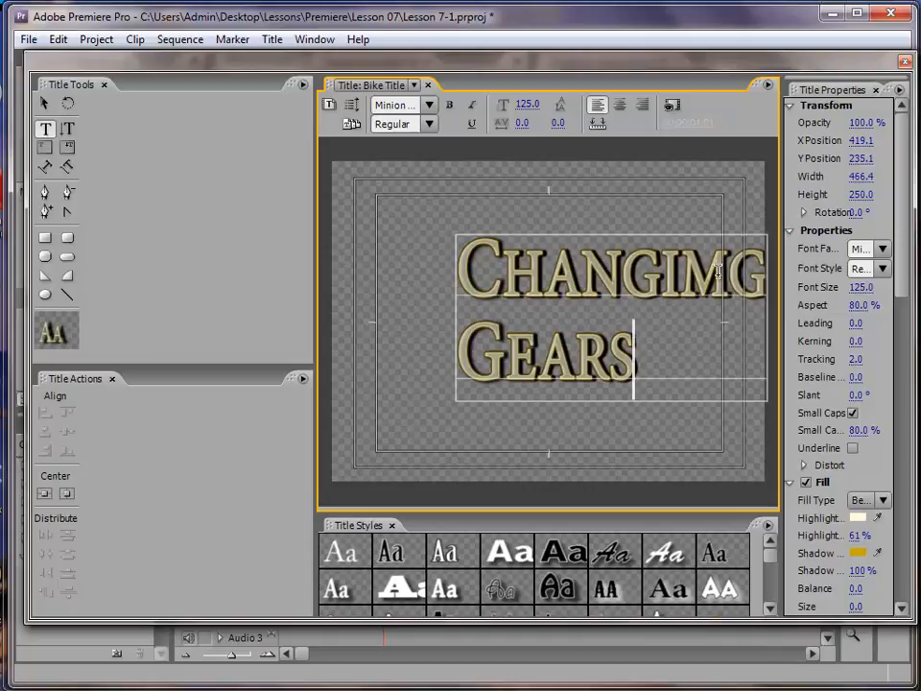
pyautogui.press('Delete')
pyautogui.write('n')
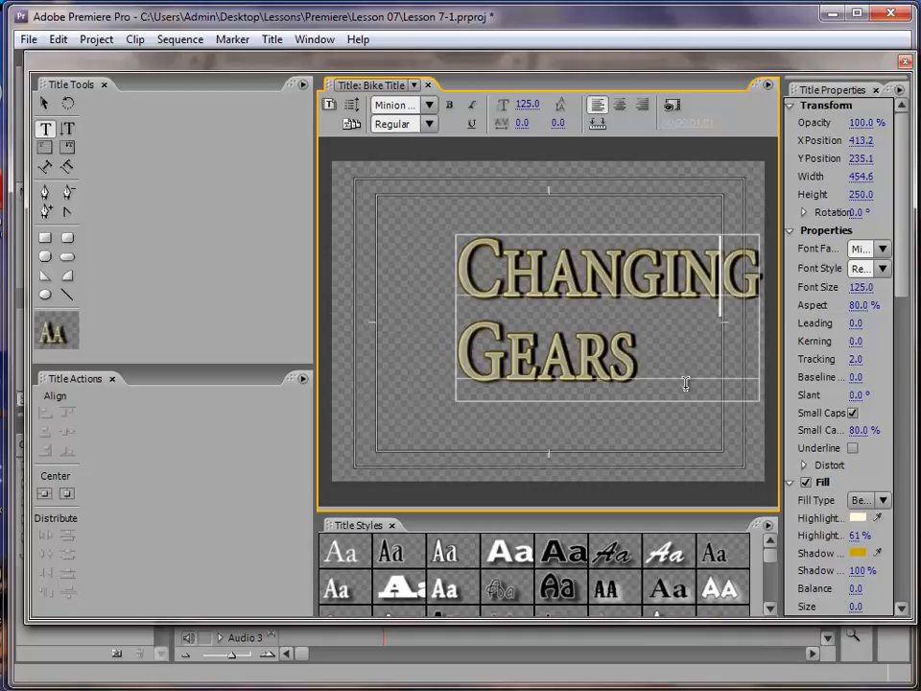
# Step: Select all of the title text, try the Caslon Pro 68 style among others, and apply the Birch White 80 style
pyautogui.click(647, 360)
pyautogui.hotkey('ctrl', 'a')
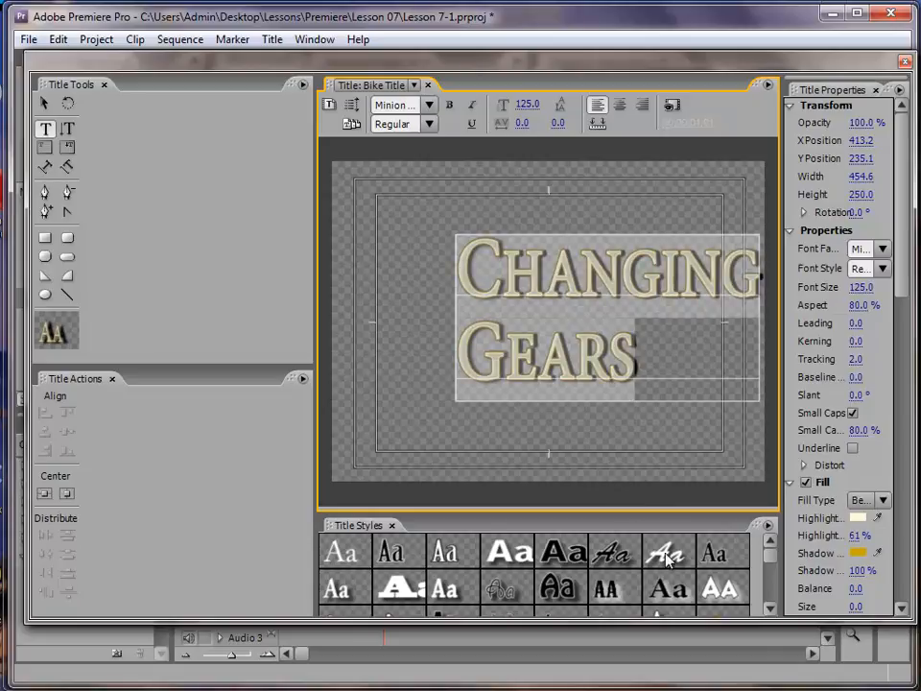
pyautogui.click(458, 593)
pyautogui.click(352, 592)
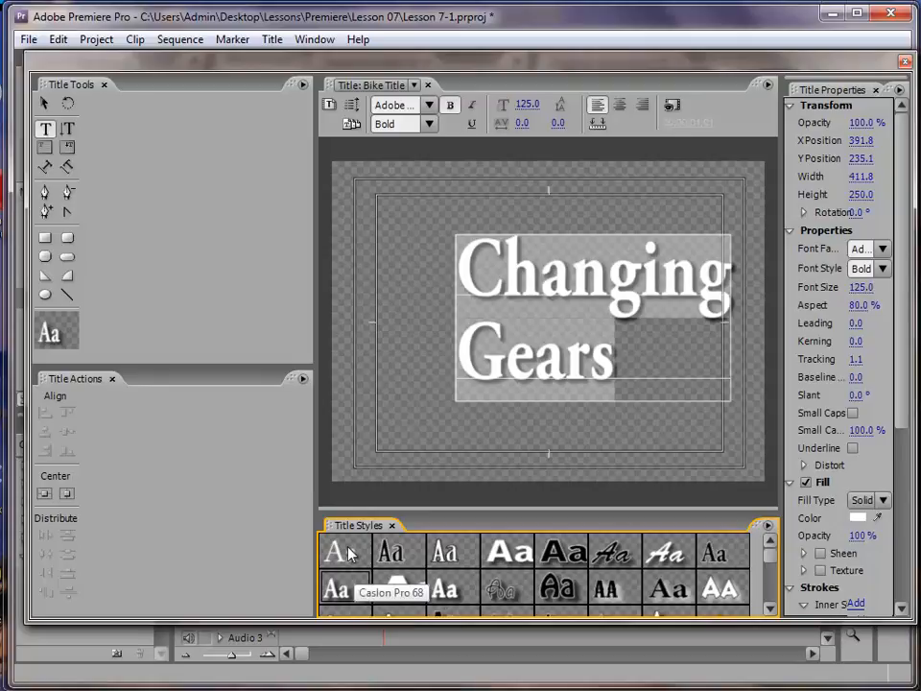
pyautogui.click(351, 555)
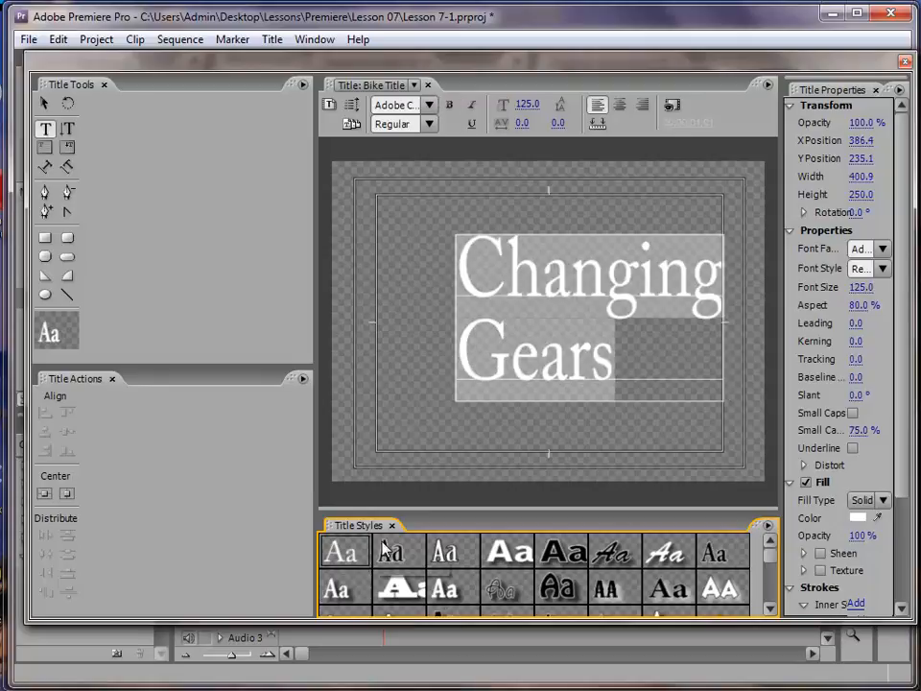
pyautogui.click(444, 554)
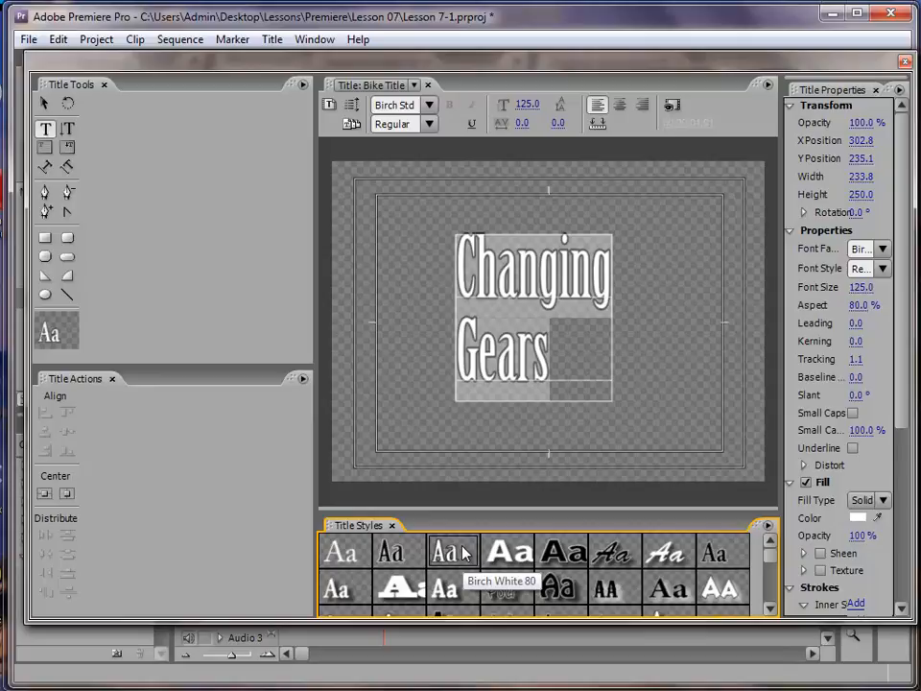
pyautogui.click(662, 322)
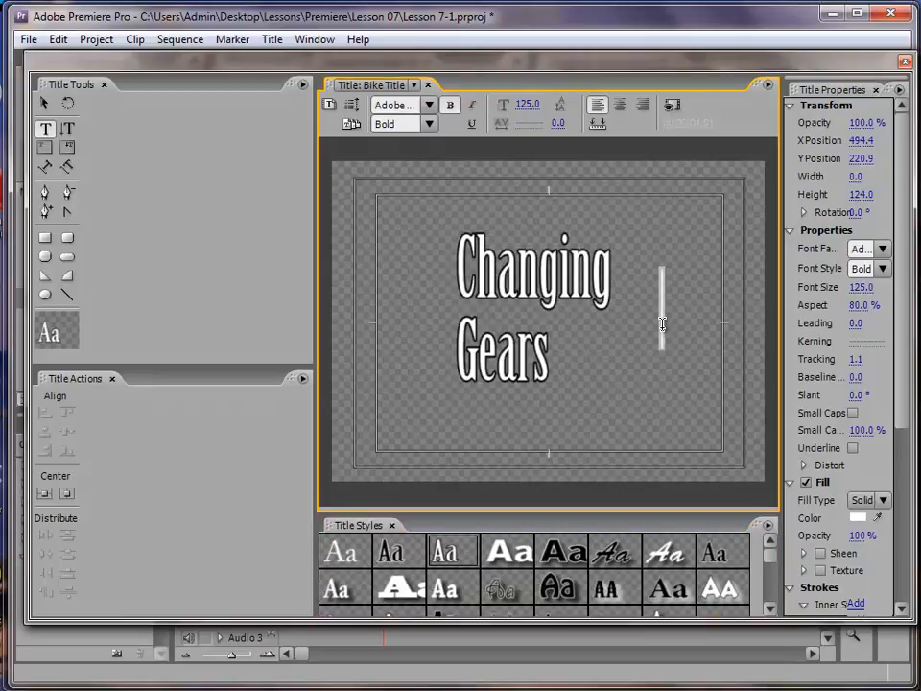
# Step: Enlarge the "Changing Gears" text with the Selection tool to fill the inner title safe margin, about 510 wide and 377 high
pyautogui.click(45, 104)
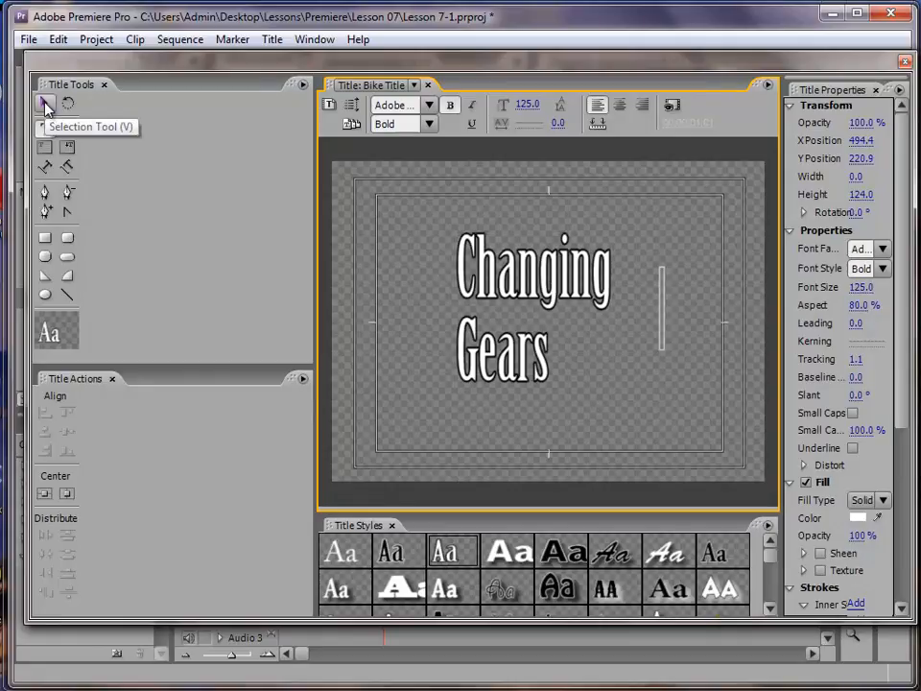
pyautogui.click(45, 104)
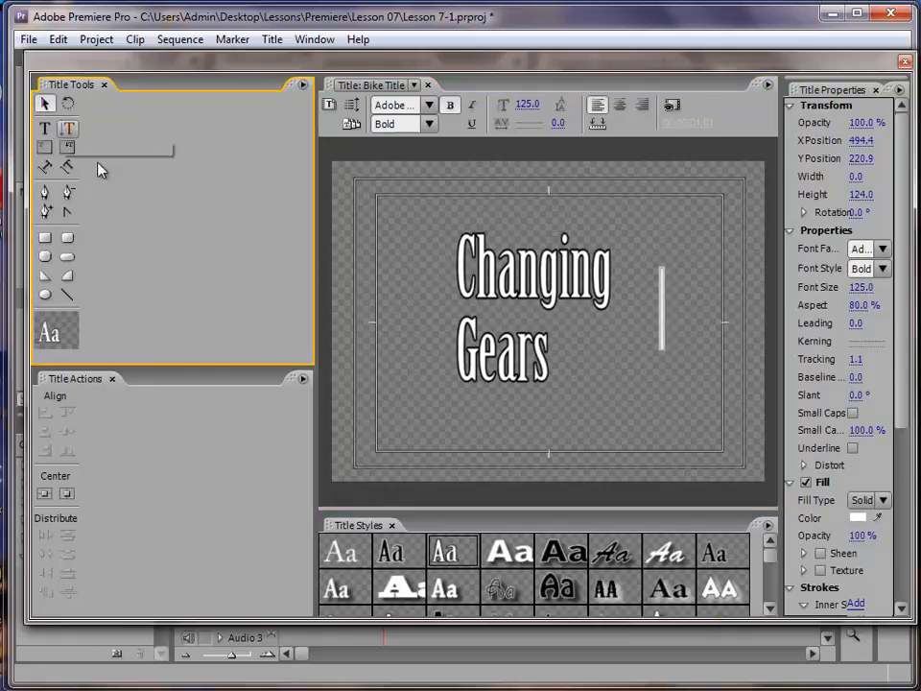
pyautogui.click(547, 350)
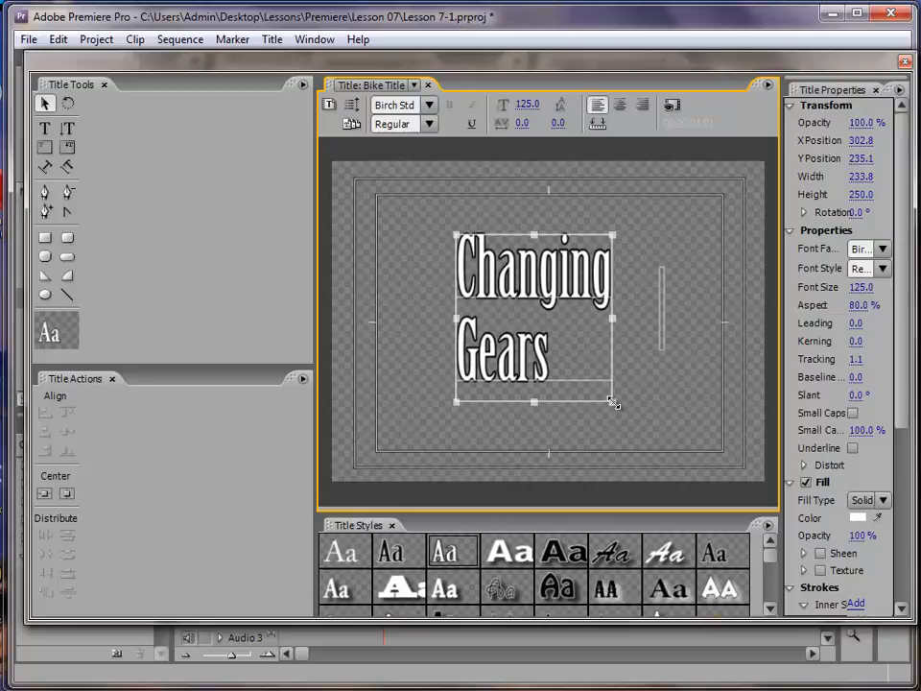
pyautogui.moveTo(614, 403); pyautogui.dragTo(675, 434)
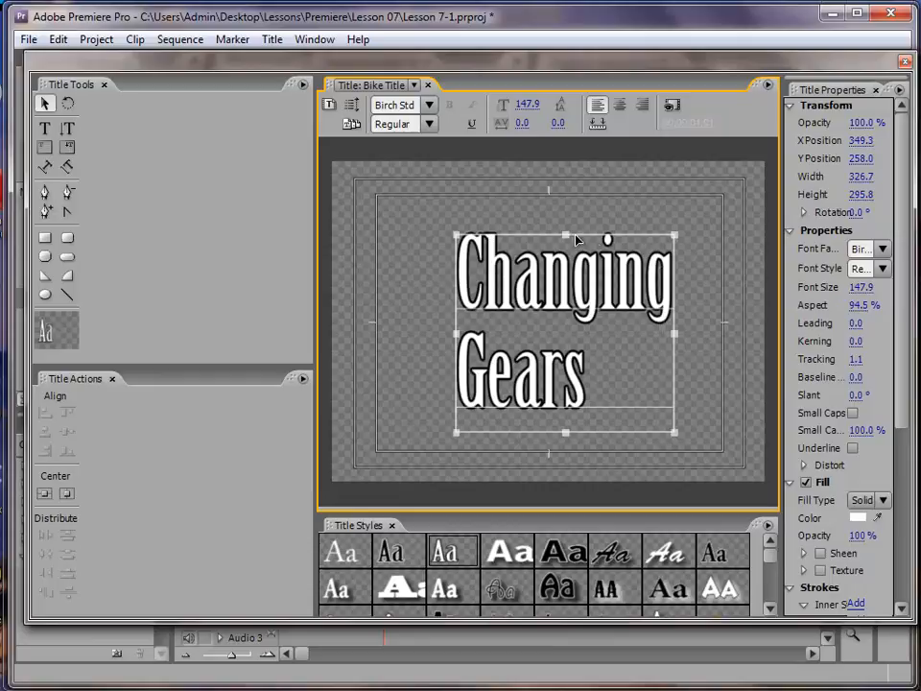
pyautogui.moveTo(451, 231); pyautogui.dragTo(431, 214)
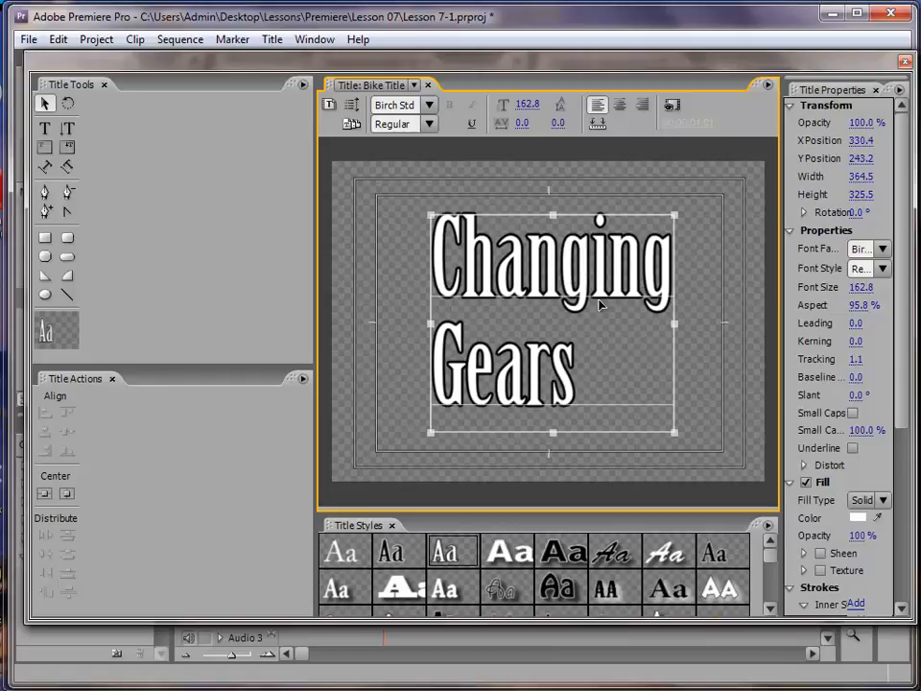
pyautogui.moveTo(423, 213); pyautogui.dragTo(382, 191)
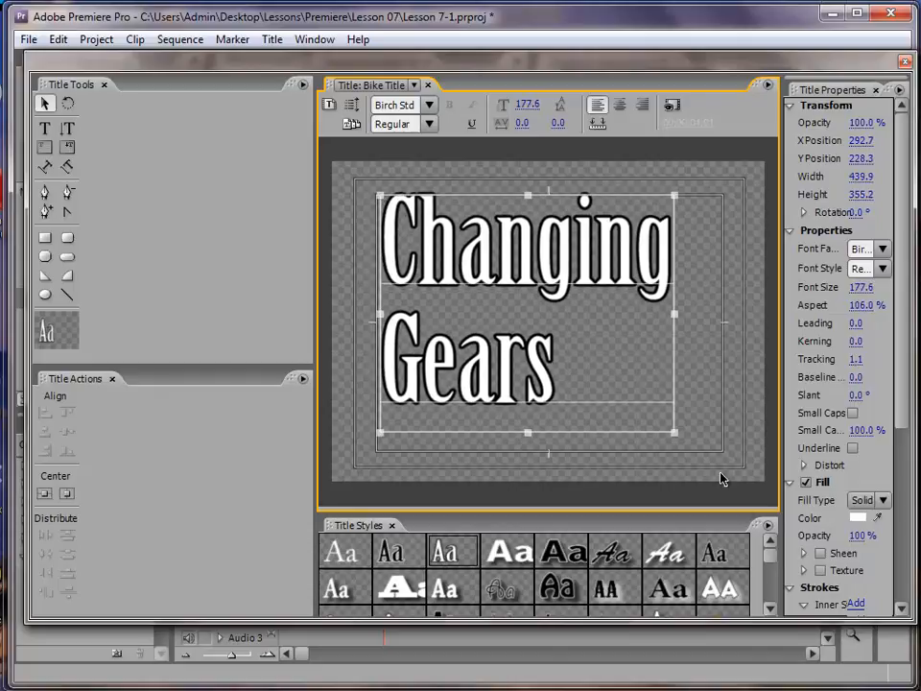
pyautogui.moveTo(677, 434); pyautogui.dragTo(719, 446)
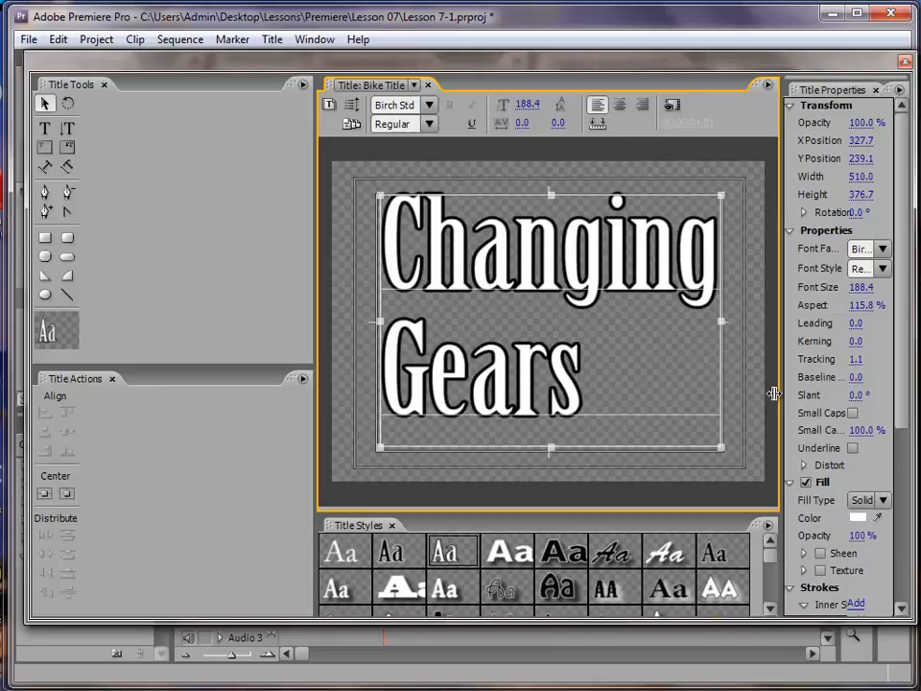
# Step: Shrink the "Changing Gears" text to about 262 wide and 204 high, center it in the frame and rotate it clockwise about 40 degrees
pyautogui.moveTo(721, 448); pyautogui.dragTo(556, 331)
pyautogui.moveTo(498, 259); pyautogui.dragTo(576, 314)
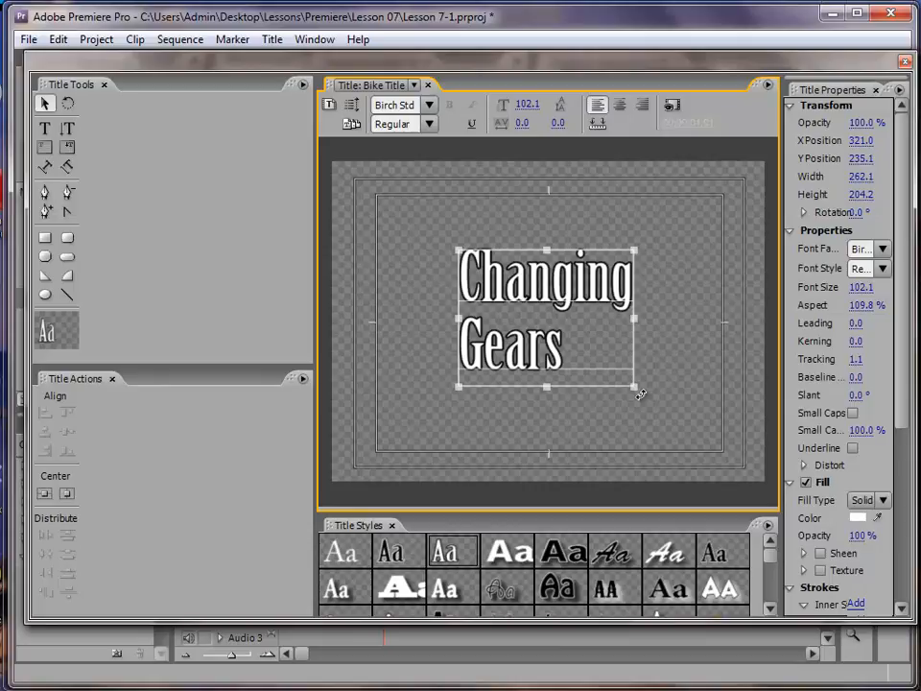
pyautogui.moveTo(639, 393); pyautogui.dragTo(569, 429)
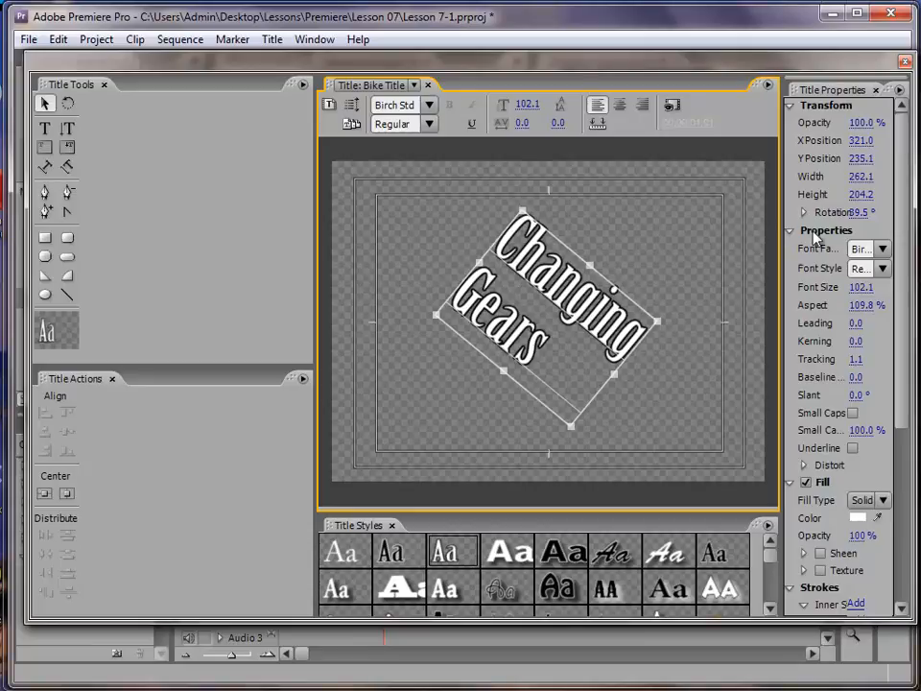
# Step: Preview the rotated title over the background video, hide the video again and delete the title text
pyautogui.click(674, 105)
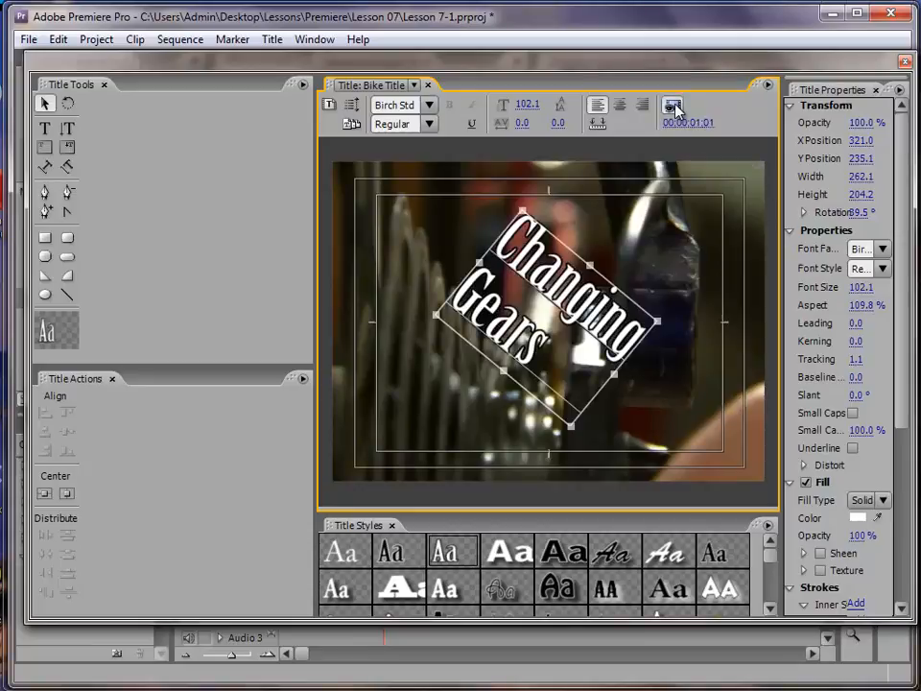
pyautogui.click(674, 106)
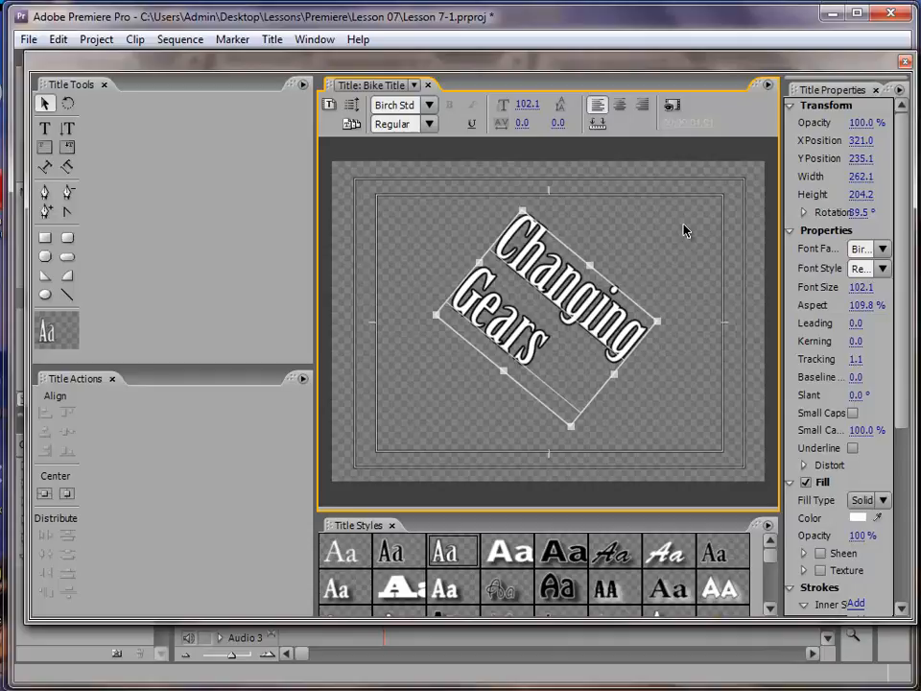
pyautogui.press('Delete')
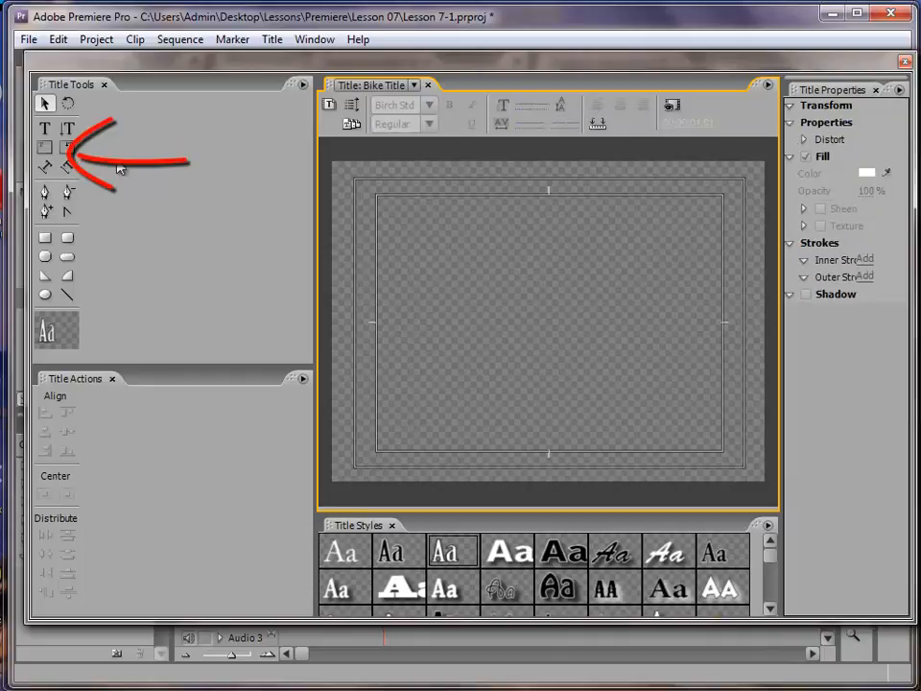
# Step: With the Area Type tool, fill the inner title safe margin with a text box reading "Here is some text for this title of this movie"
pyautogui.click(43, 150)
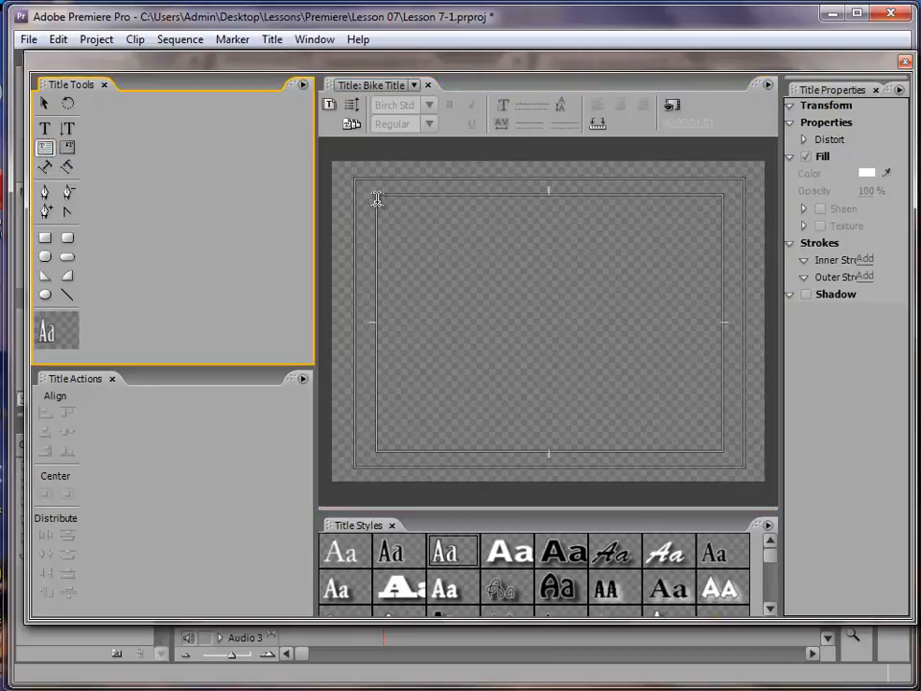
pyautogui.moveTo(377, 199); pyautogui.dragTo(720, 447)
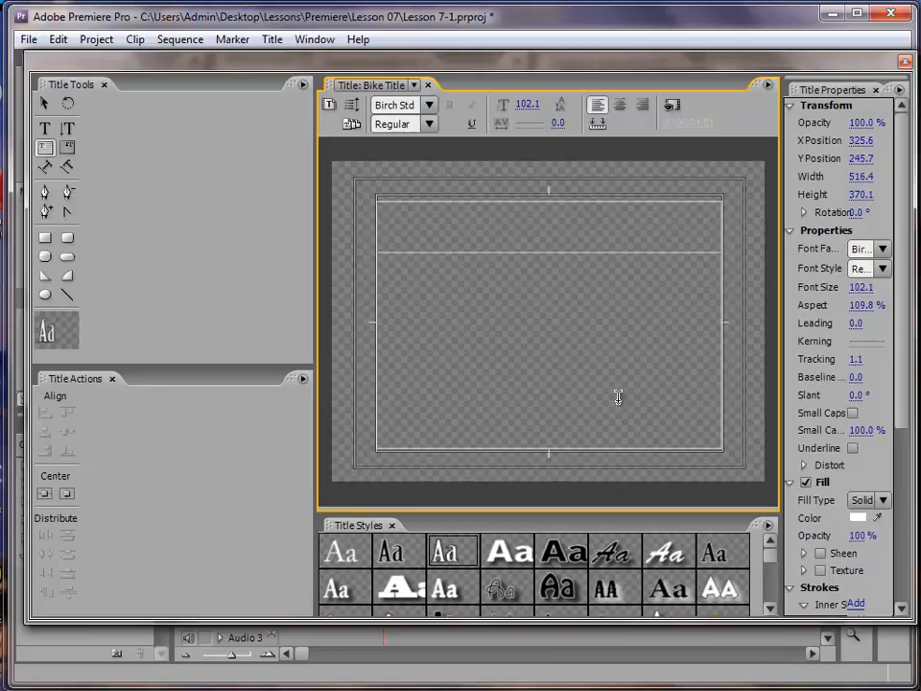
pyautogui.write('Here is')
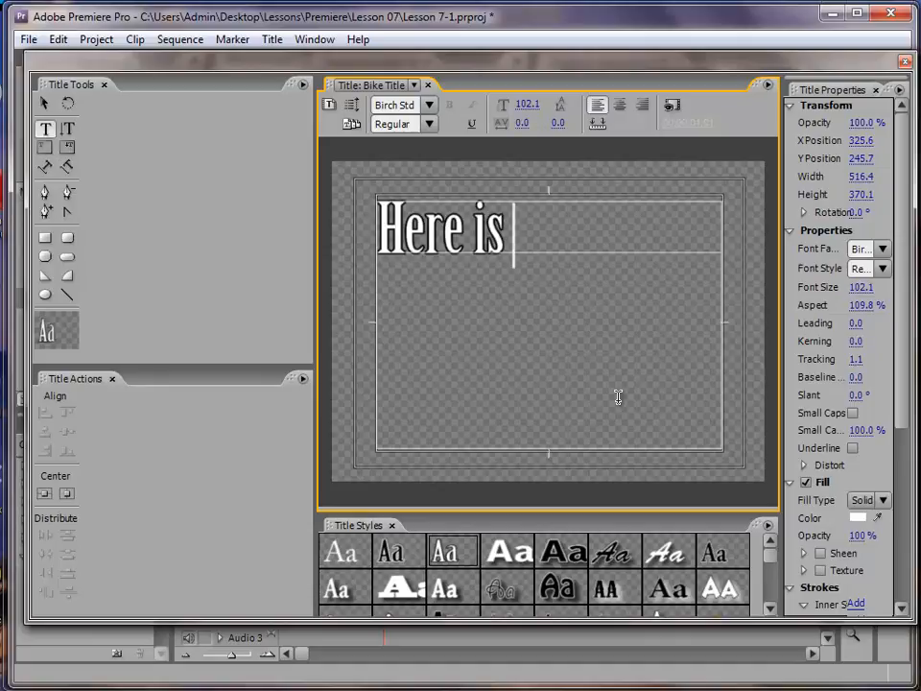
pyautogui.write(' some tex')
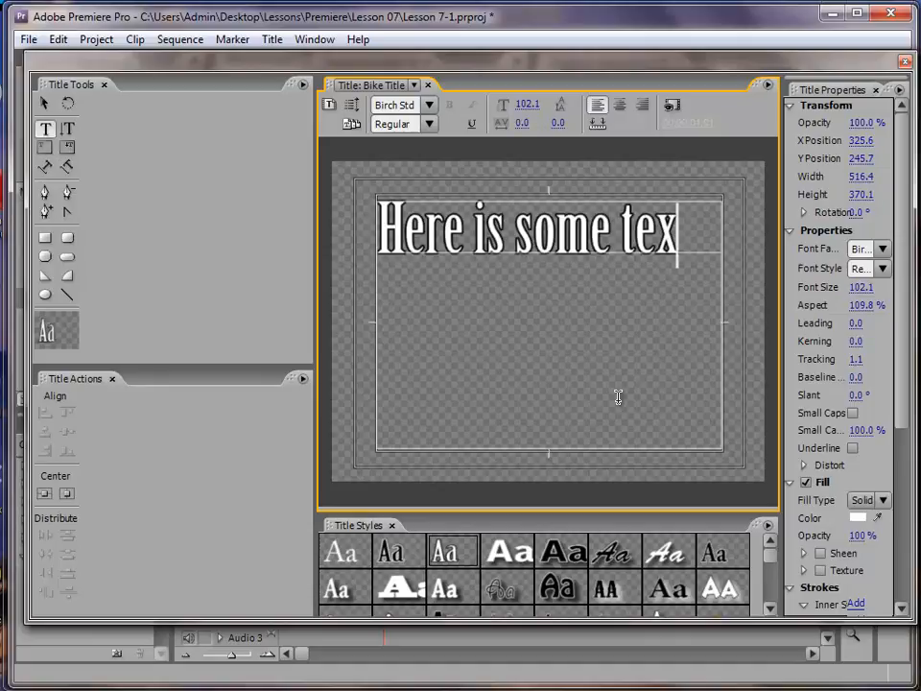
pyautogui.write('t for the i')
pyautogui.press('BackSpace')
pyautogui.press('BackSpace')
pyautogui.press('BackSpace')
pyautogui.write('is tit')
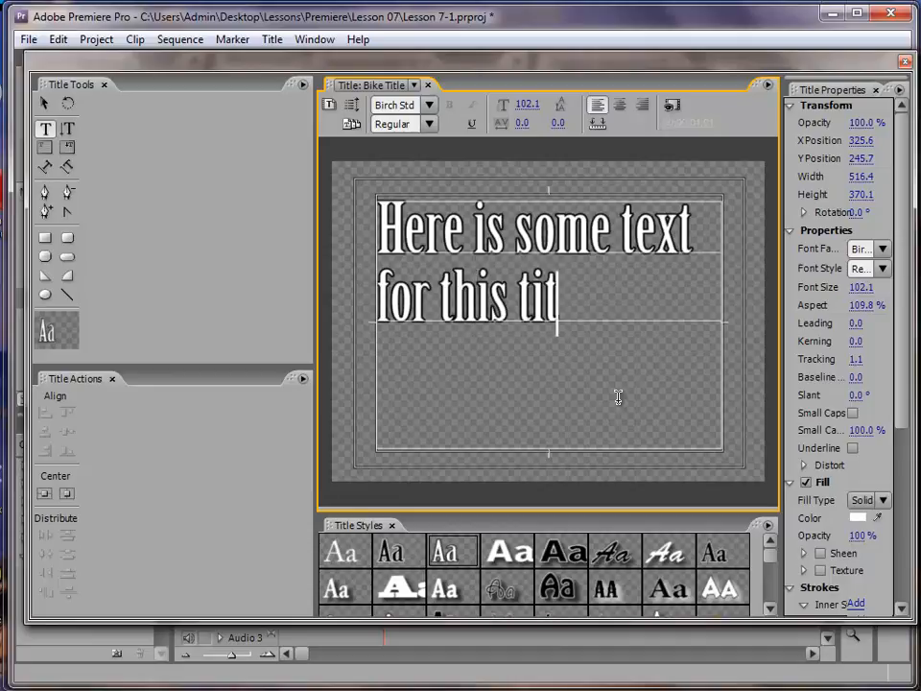
pyautogui.write('le of this mov')
pyautogui.write('ie')
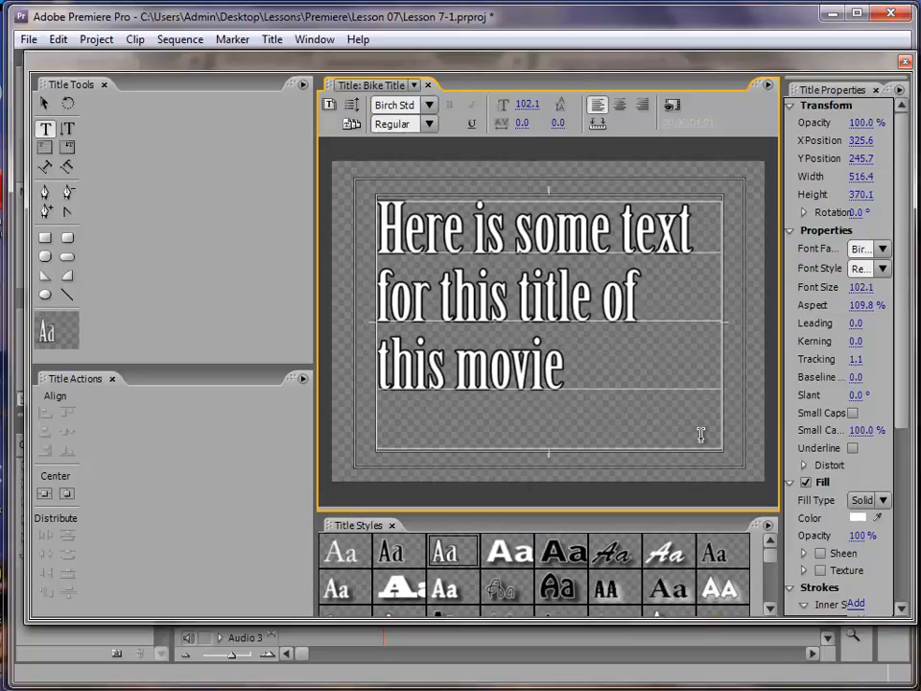
# Step: Select the area text with the Selection tool and delete it from the title
pyautogui.click(44, 103)
pyautogui.click(543, 247)
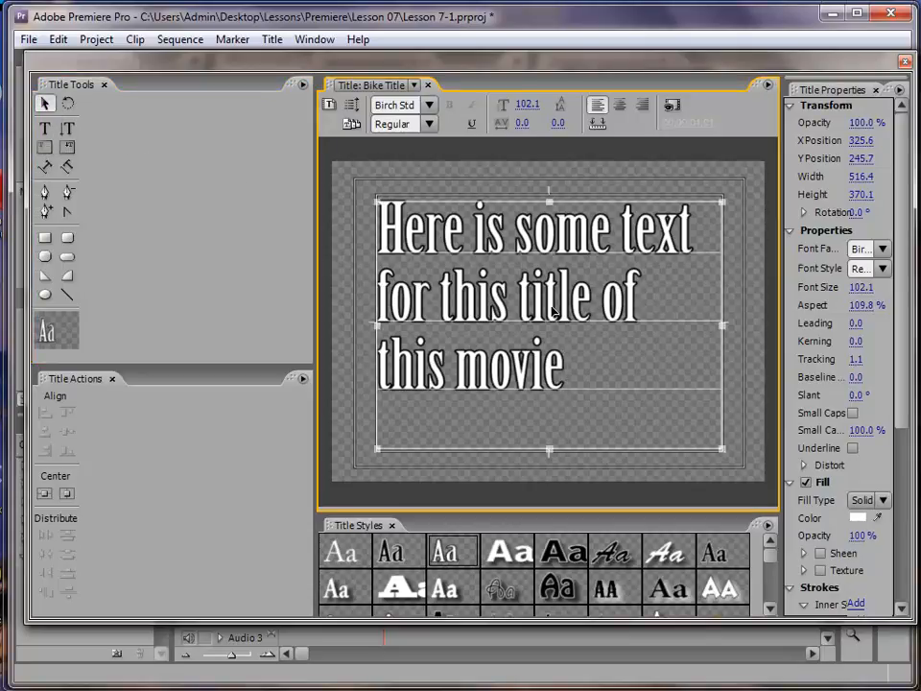
pyautogui.press('Delete')
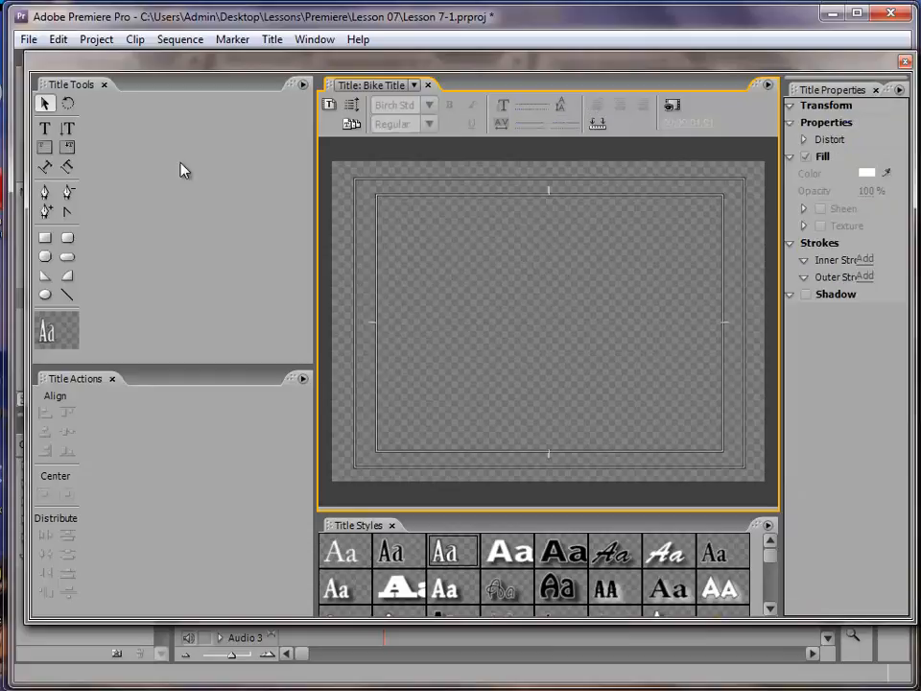
# Step: With the Type tool, add one long unbroken line of random letters as point text, running from the upper safe area past the frame edge
pyautogui.click(44, 128)
pyautogui.click(419, 264)
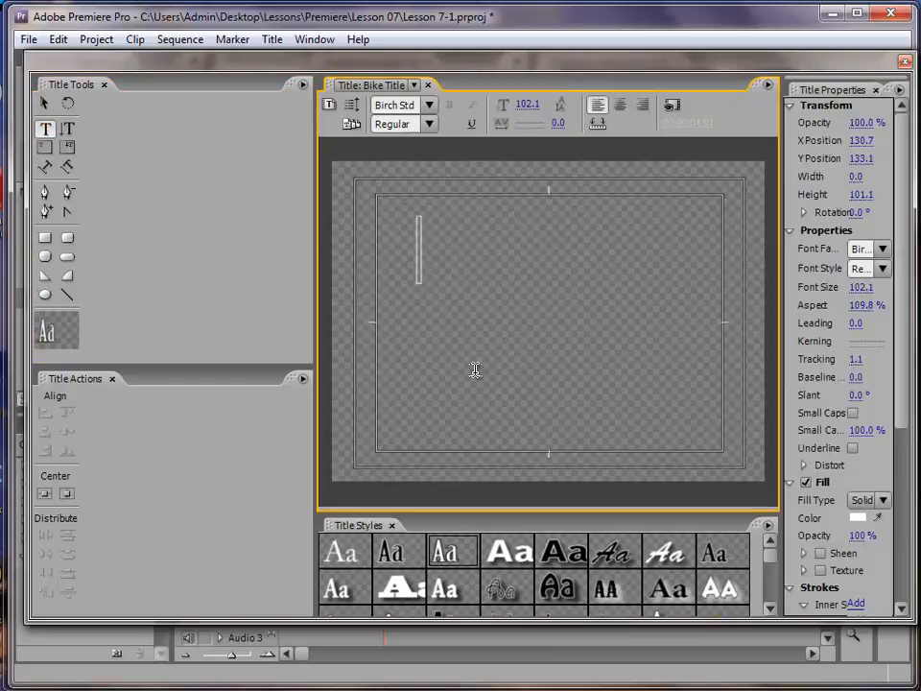
pyautogui.write('akl')
pyautogui.write('jdfkljk')
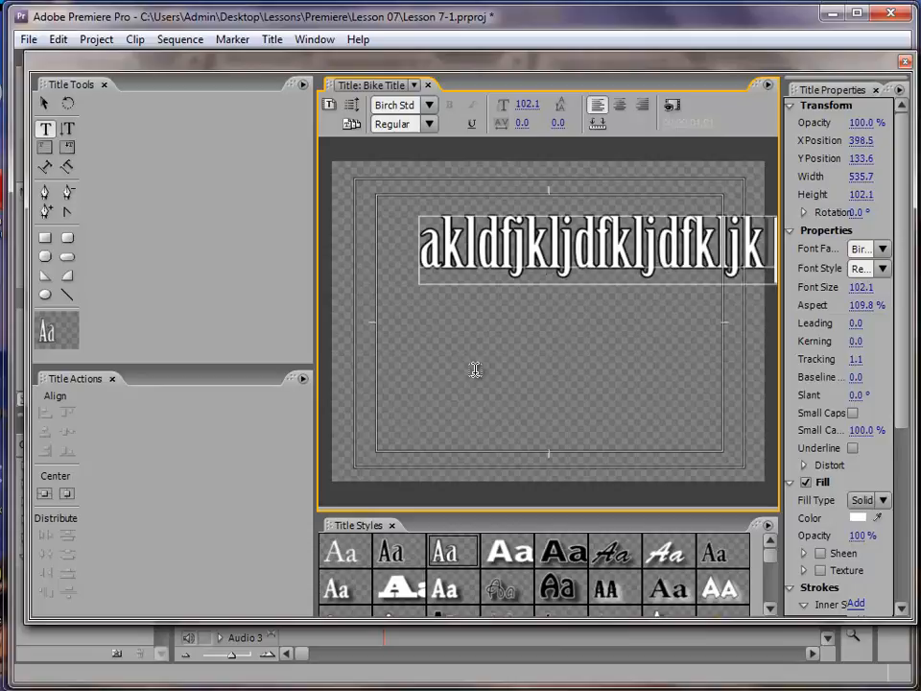
pyautogui.write('ljdfkljdfkljdfkljdfkljdfkljdfkljd')
pyautogui.write('fkl')
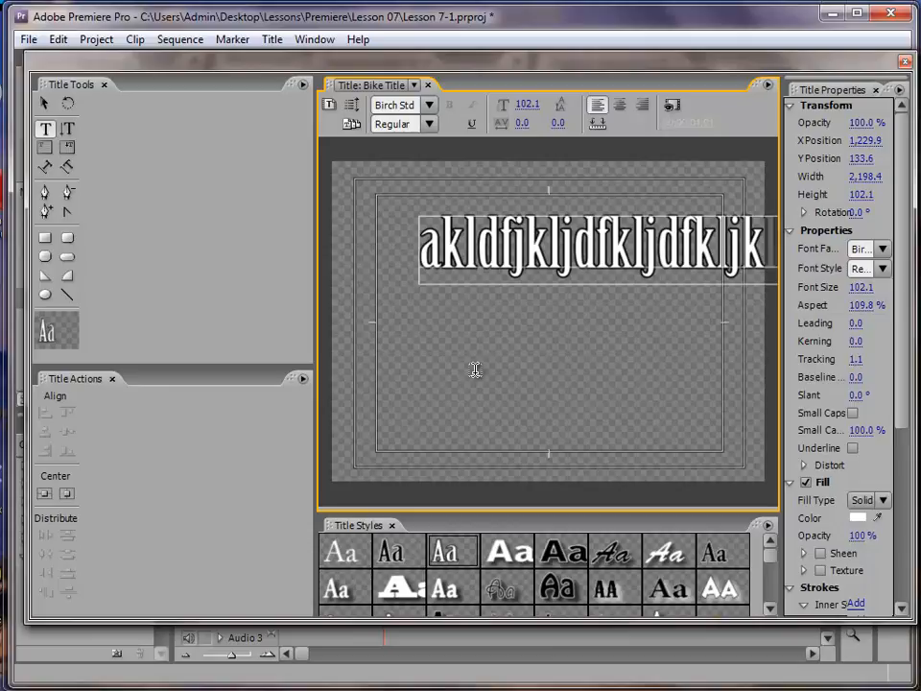
# Step: Delete the long line of point text using the Selection tool
pyautogui.click(45, 102)
pyautogui.click(516, 314)
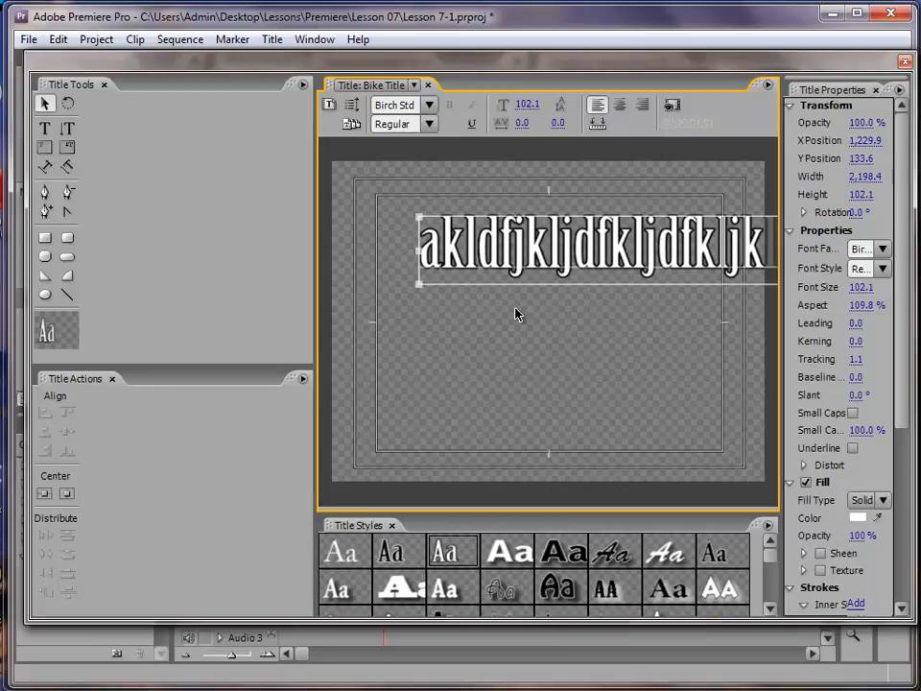
pyautogui.press('Delete')
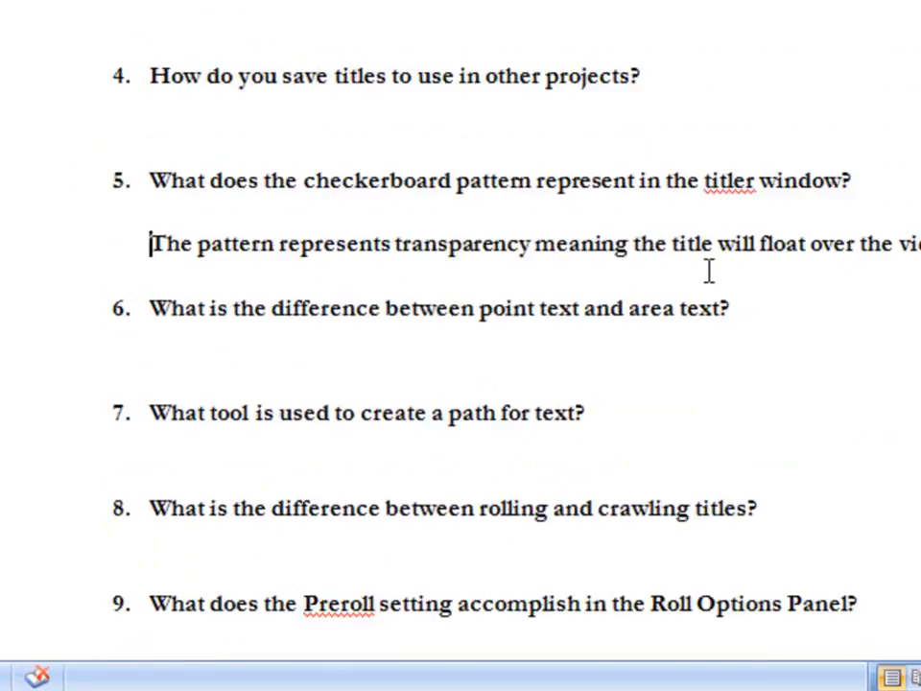
# Step: In the Titles question document, answer question 6 with "Area text allows the user to set boundaries for text wrapping within the title."
pyautogui.click(514, 374)
pyautogui.write('A')
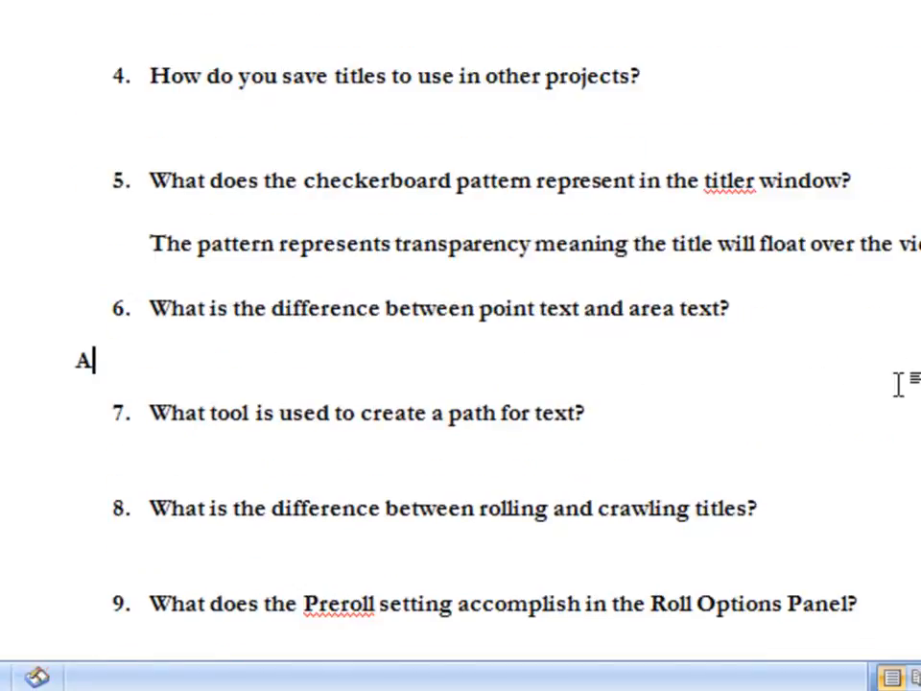
pyautogui.write('rea text allows t')
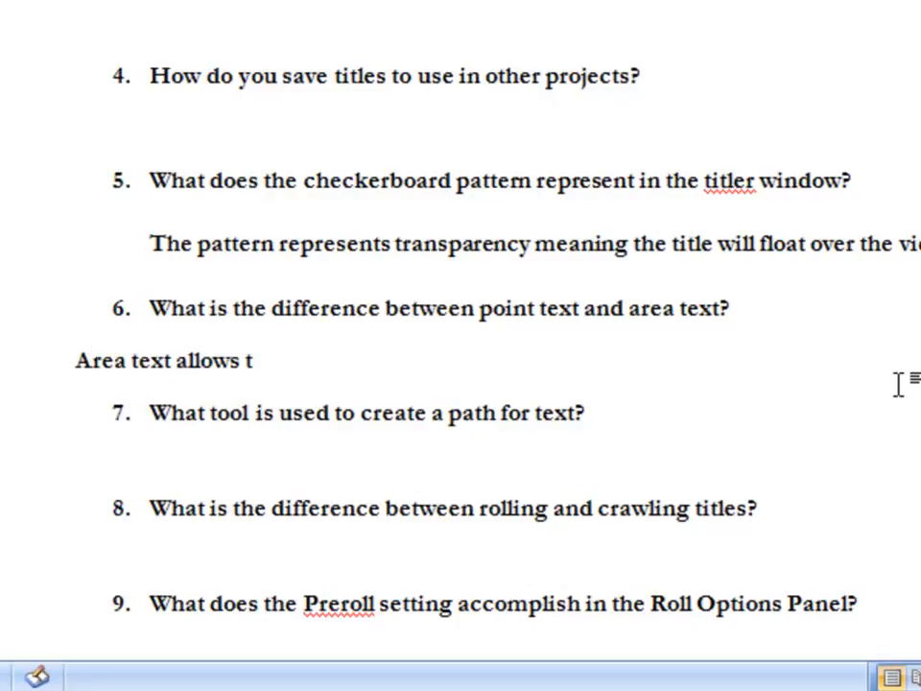
pyautogui.write('he user to set boundaries')
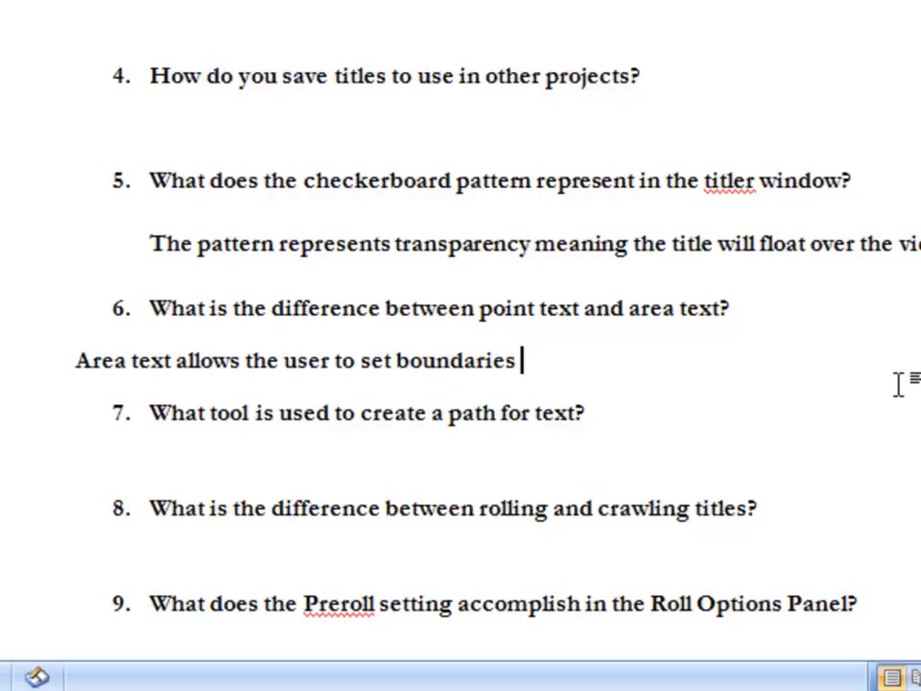
pyautogui.write(' for text w')
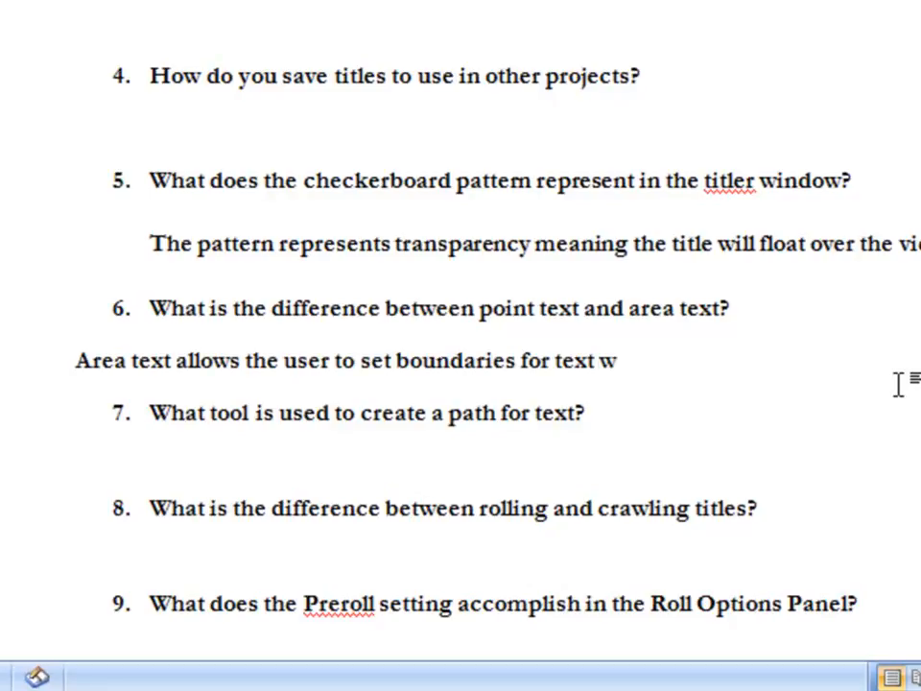
pyautogui.write('rapping wi')
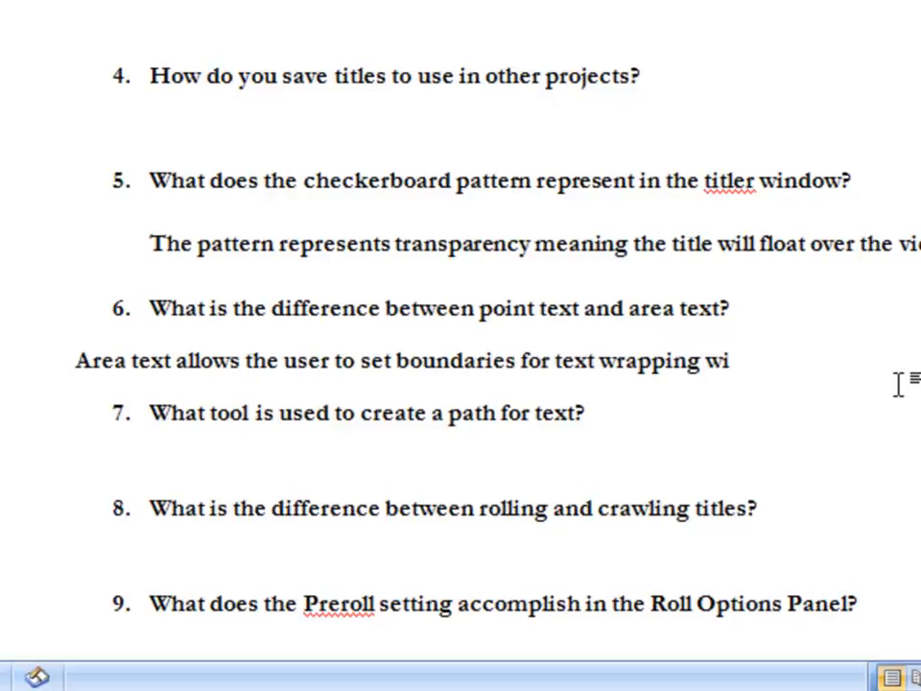
pyautogui.write('thin the title')
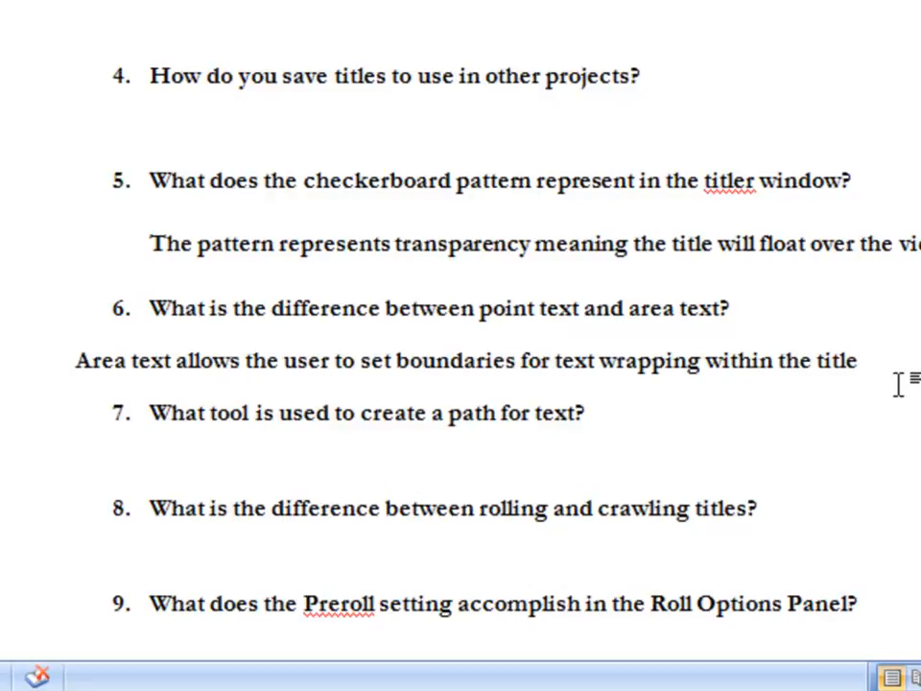
pyautogui.write('.')
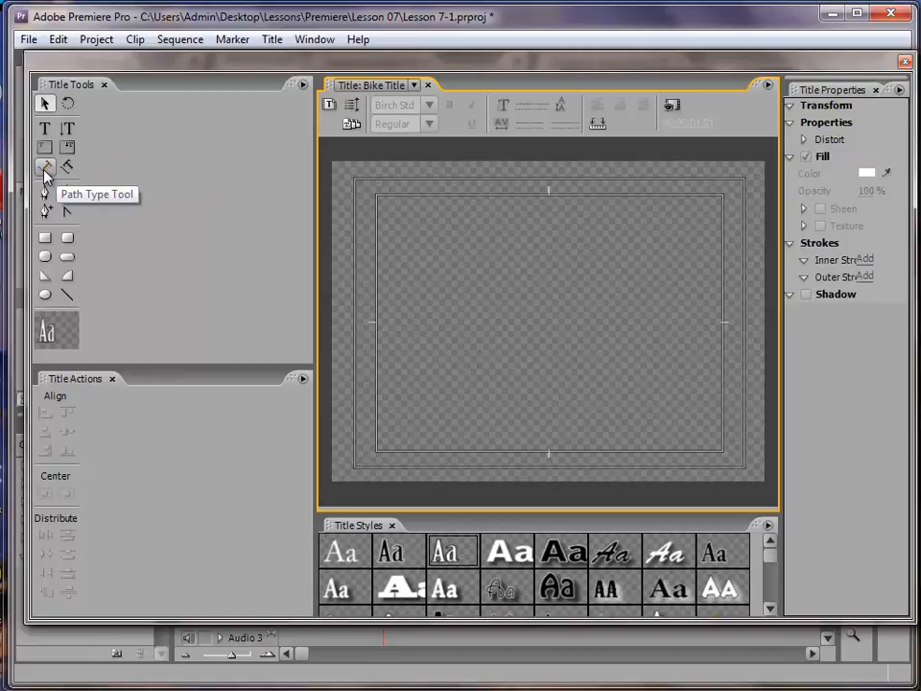
# Step: Back in Premiere Pro's title window, draw a curved four-point text path with the Path Type tool, about 411 wide and 179 high
pyautogui.click(46, 170)
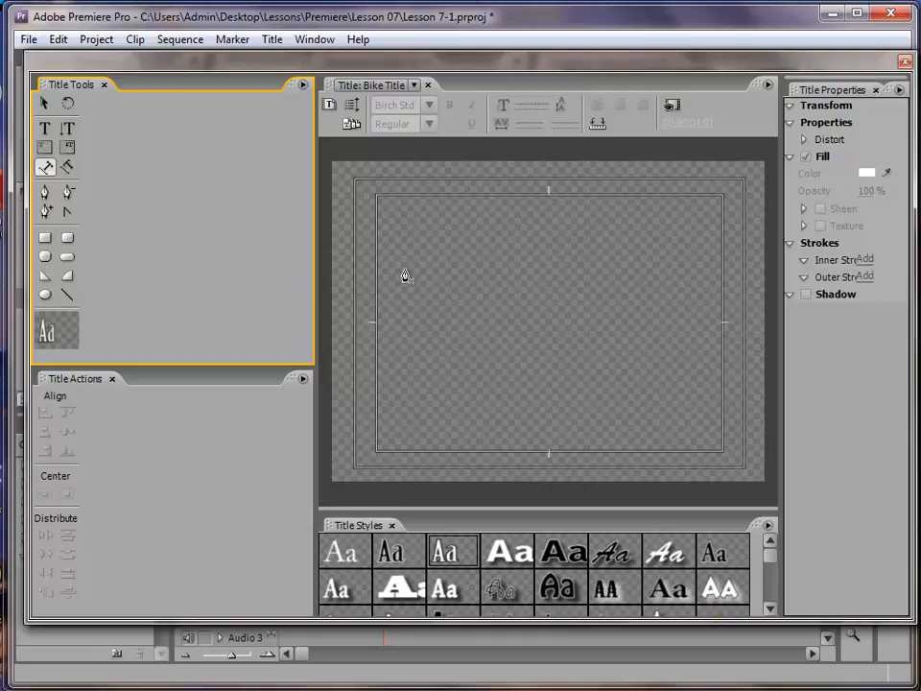
pyautogui.moveTo(422, 271); pyautogui.dragTo(498, 240)
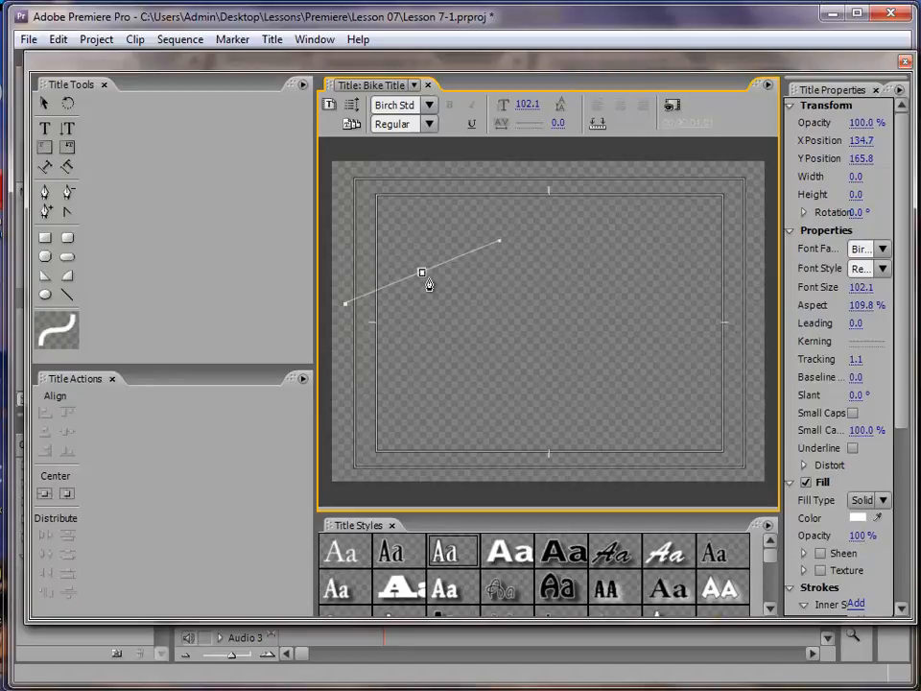
pyautogui.click(516, 314)
pyautogui.moveTo(551, 331); pyautogui.dragTo(597, 346)
pyautogui.moveTo(652, 324); pyautogui.dragTo(703, 196)
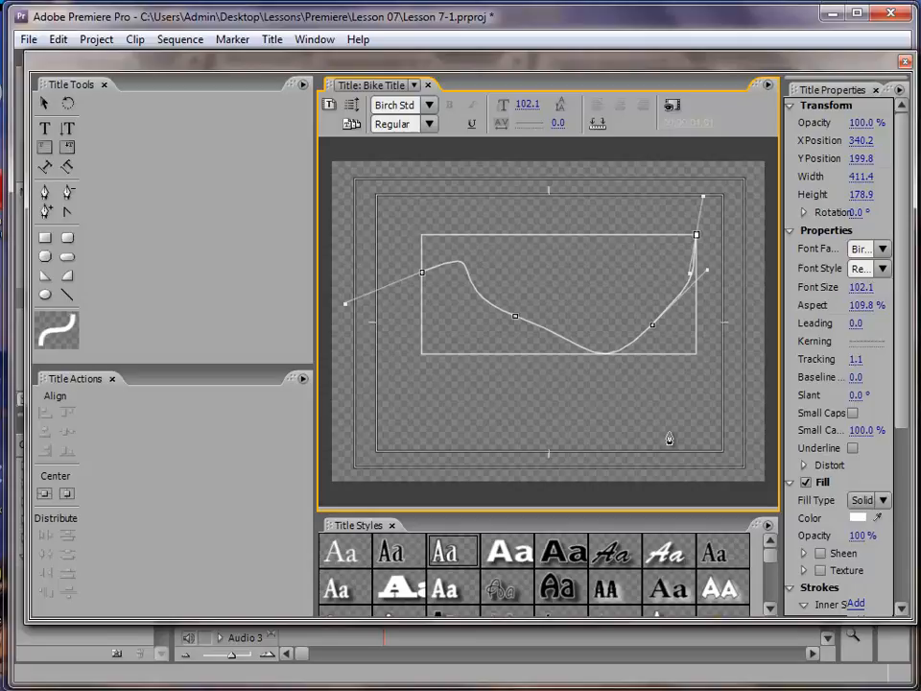
# Step: Enter "Here is the titl" along the curved path and select the finished path text with the Selection tool
pyautogui.write('j')
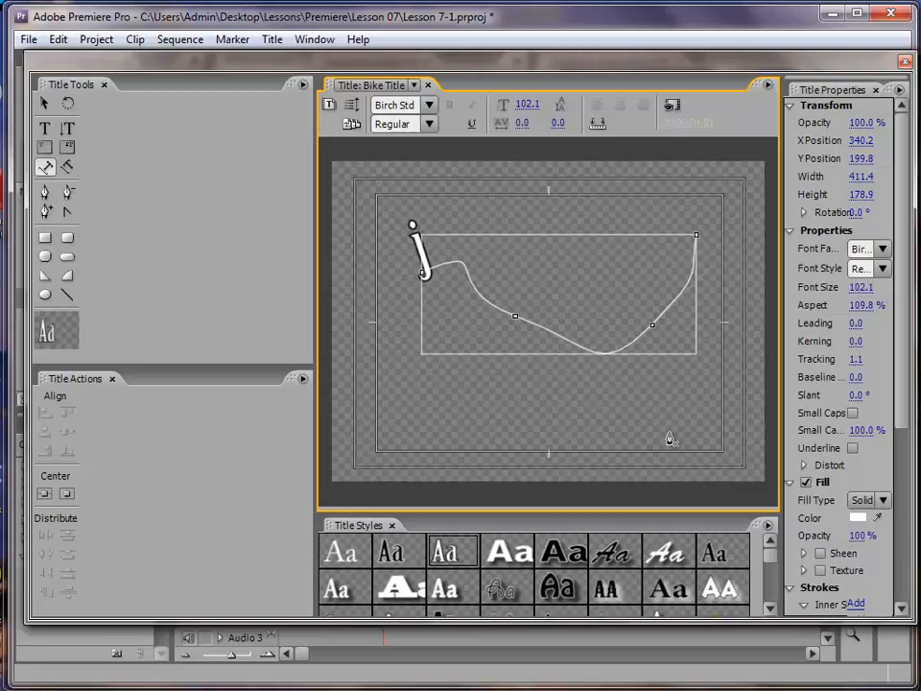
pyautogui.press('BackSpace')
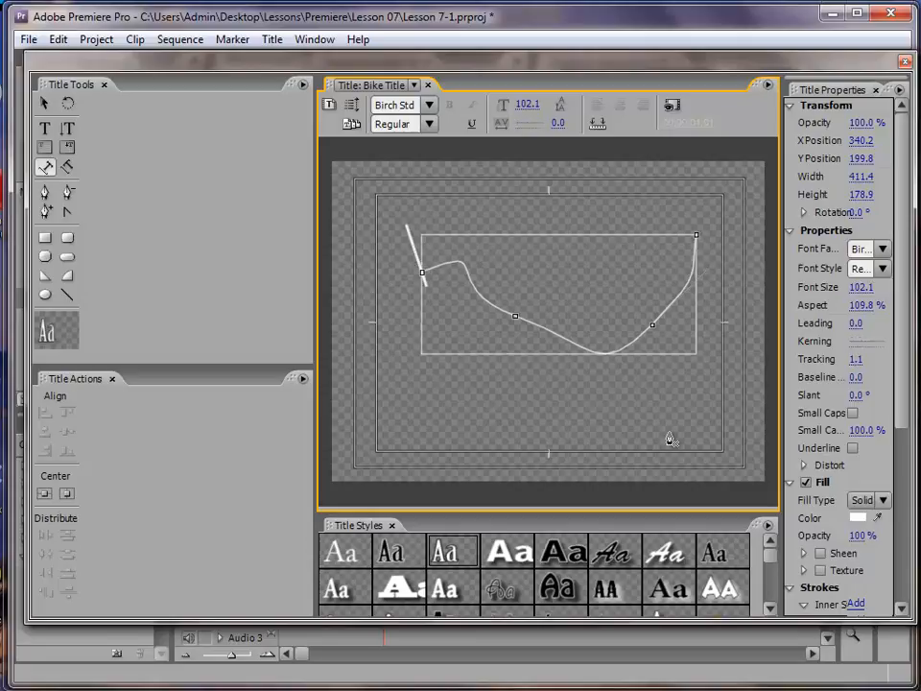
pyautogui.write('Here')
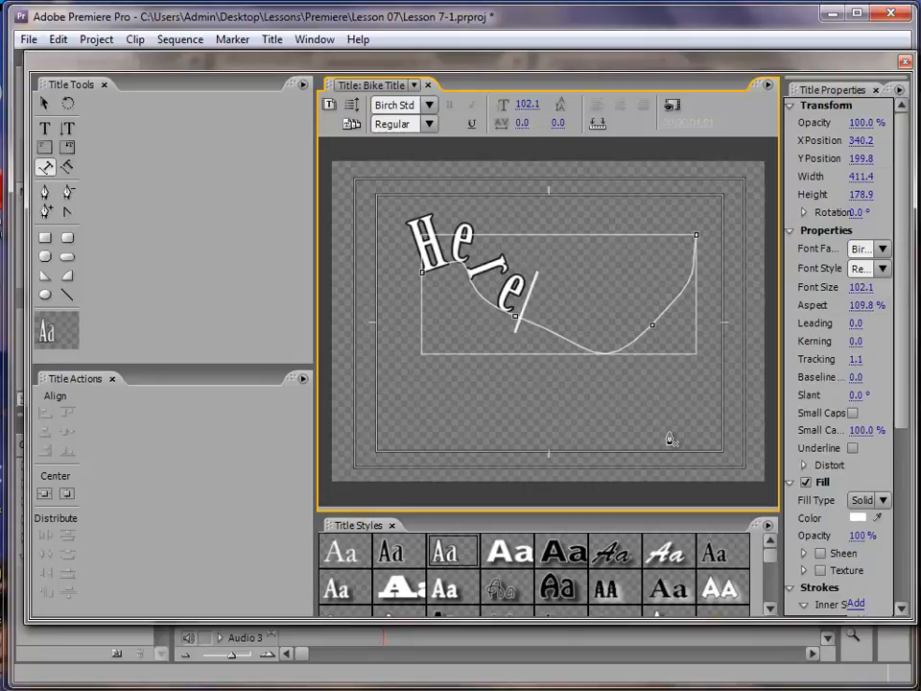
pyautogui.write(' is the')
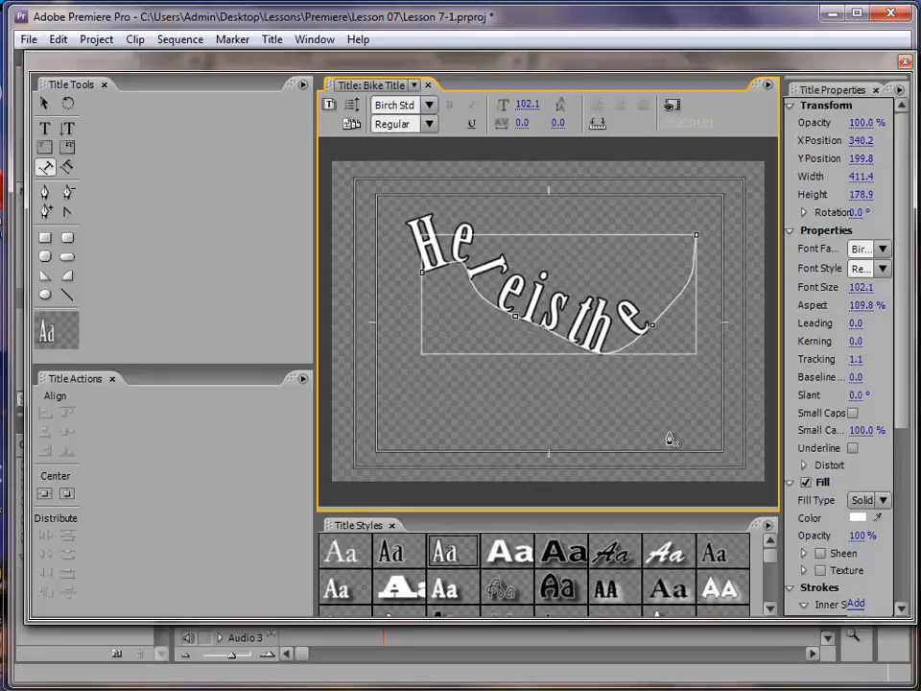
pyautogui.write(' titl')
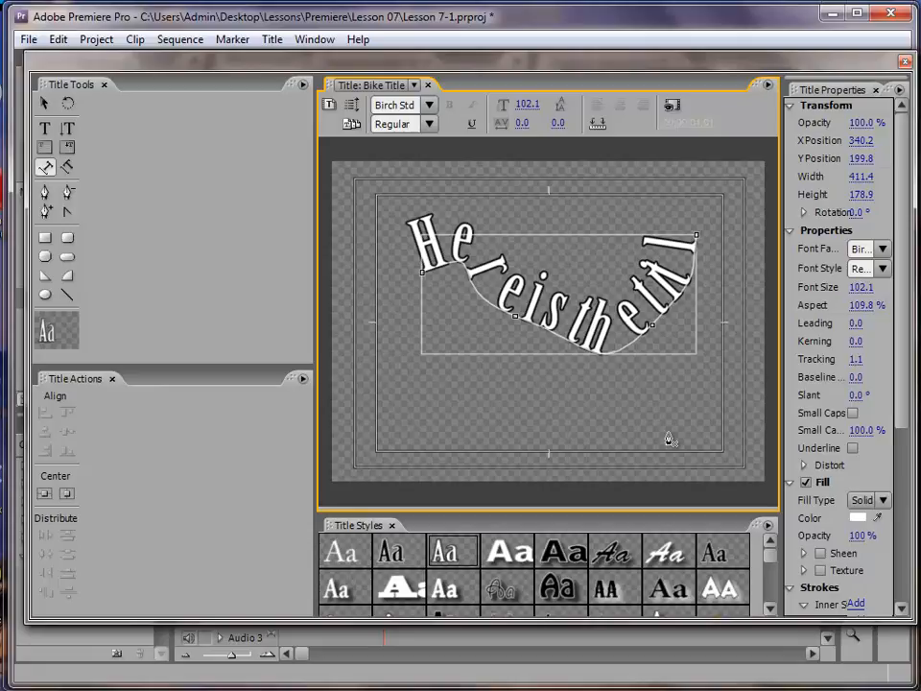
pyautogui.click(44, 102)
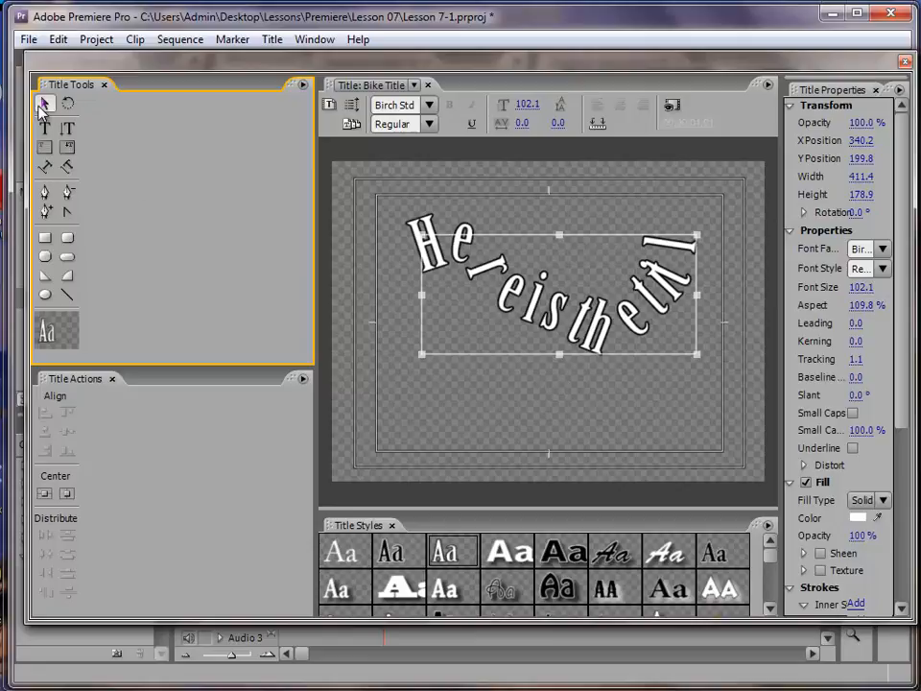
pyautogui.click(511, 274)
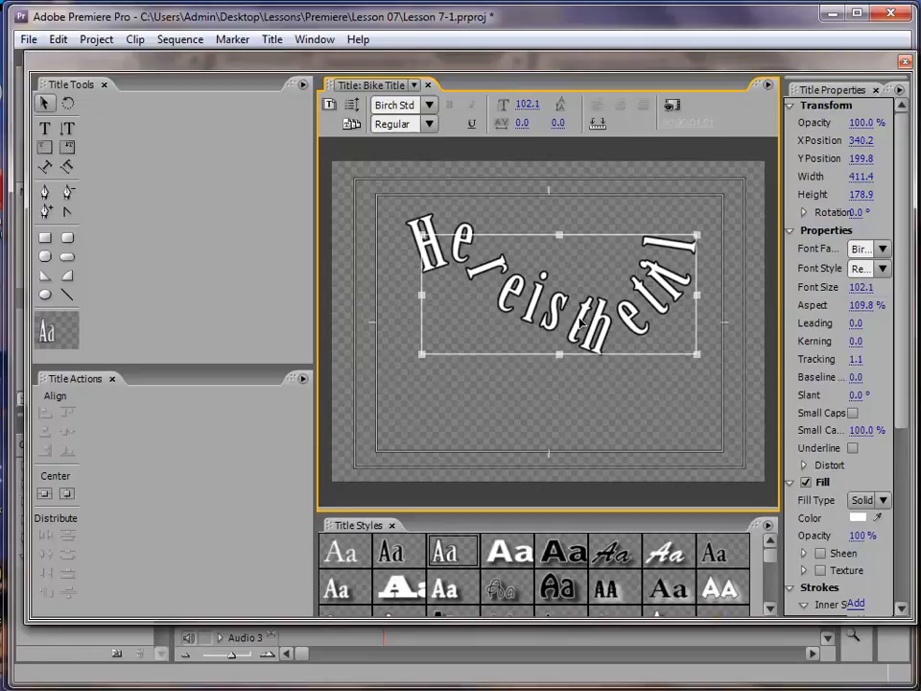
# Step: Delete the path text and draw a new five-point curved text path with the Path Type tool, about 432 wide and 253 high
pyautogui.press('Delete')
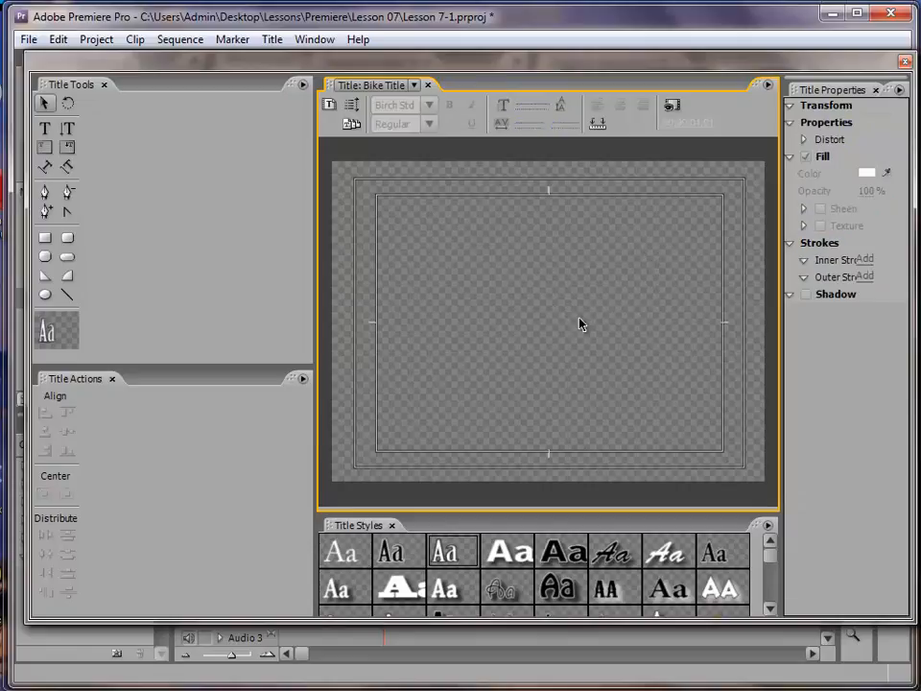
pyautogui.click(45, 167)
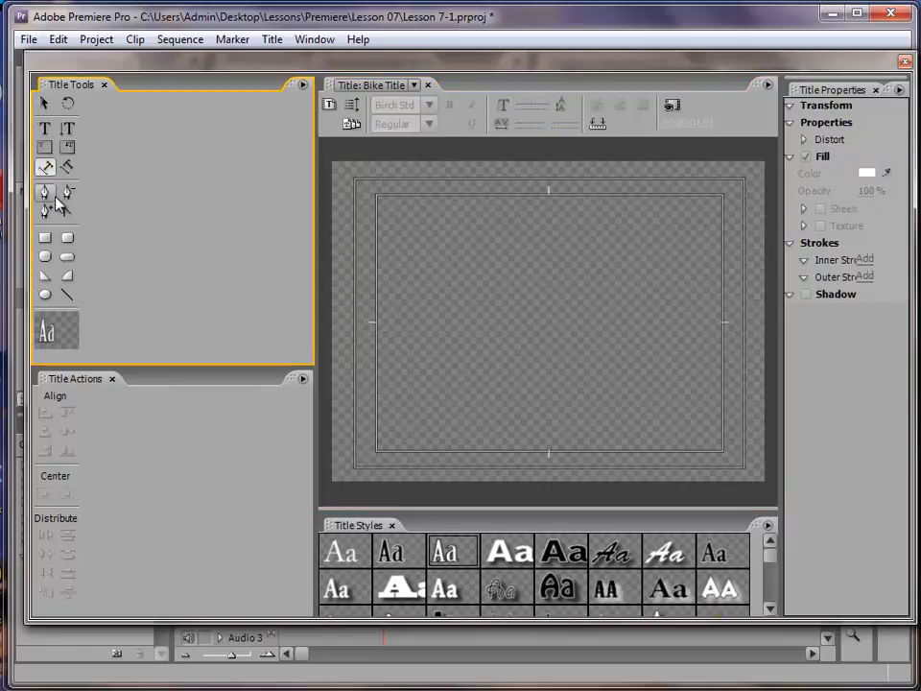
pyautogui.click(416, 261)
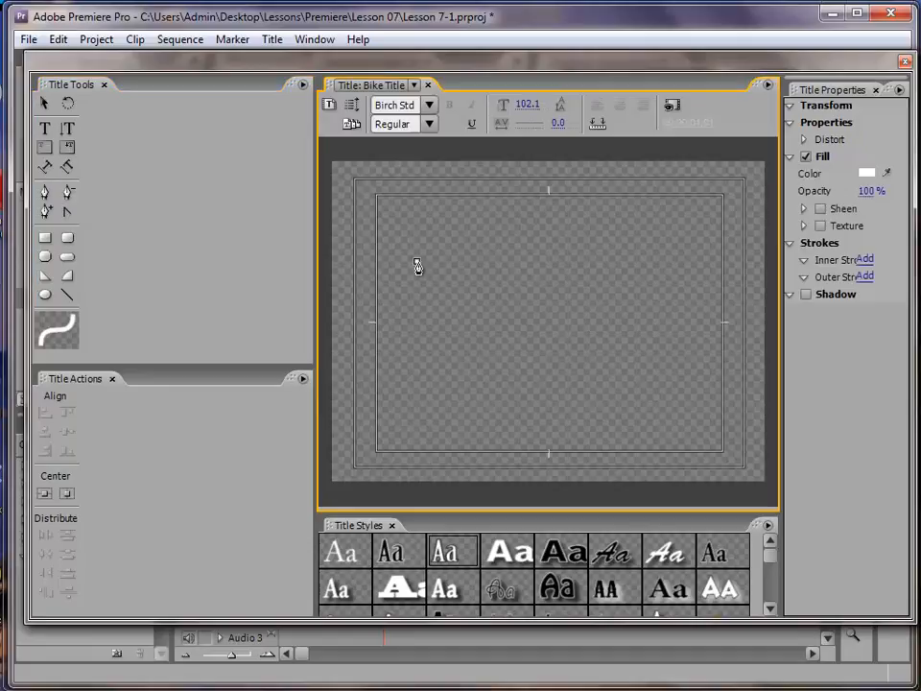
pyautogui.moveTo(500, 307); pyautogui.dragTo(708, 219)
pyautogui.click(677, 369)
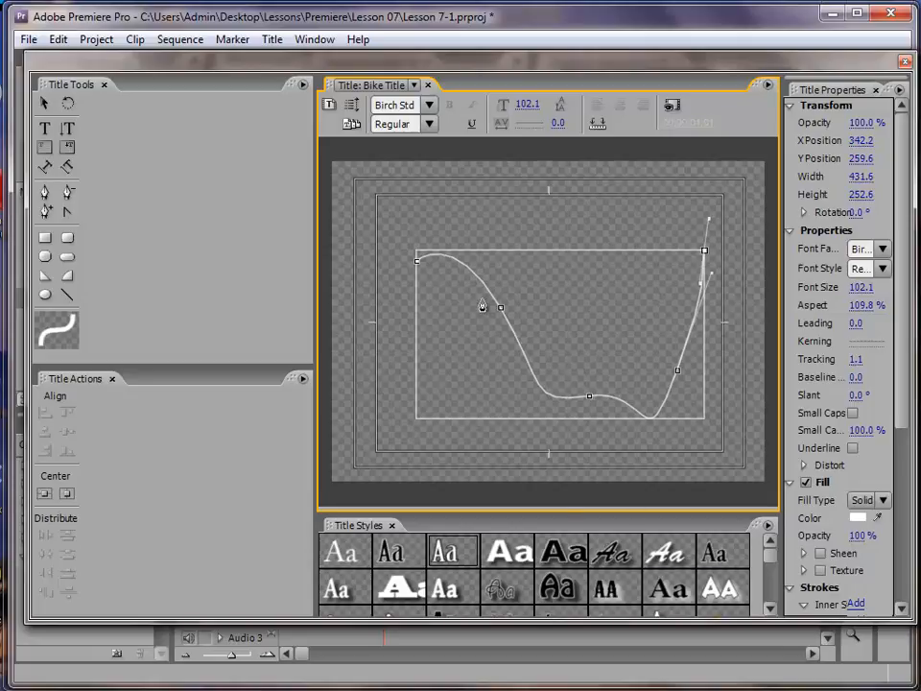
# Step: Enter "Start typing" as the text along the new curved path
pyautogui.write('S')
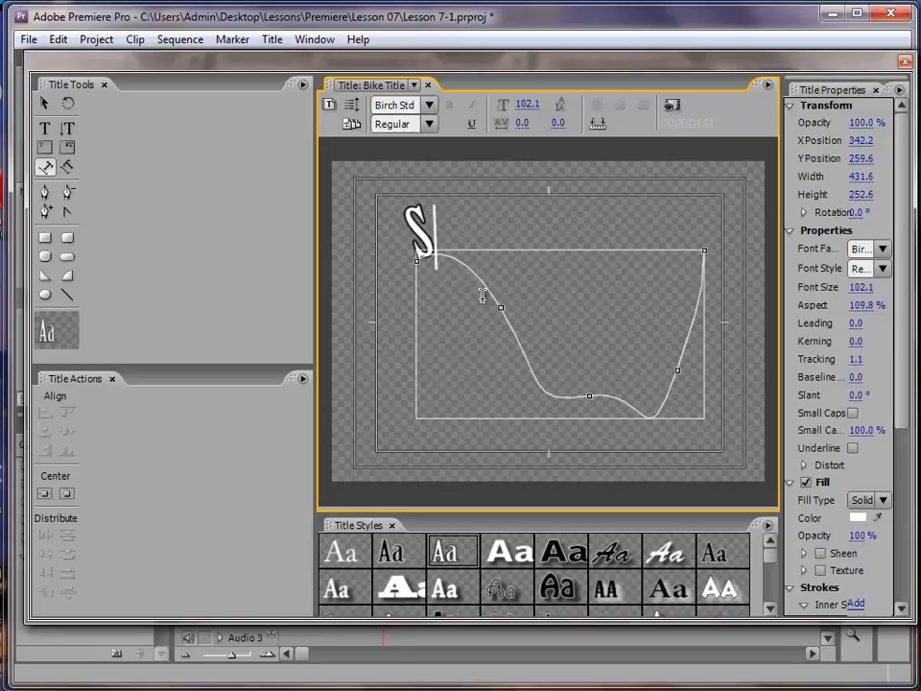
pyautogui.write('tart')
pyautogui.write('typing')
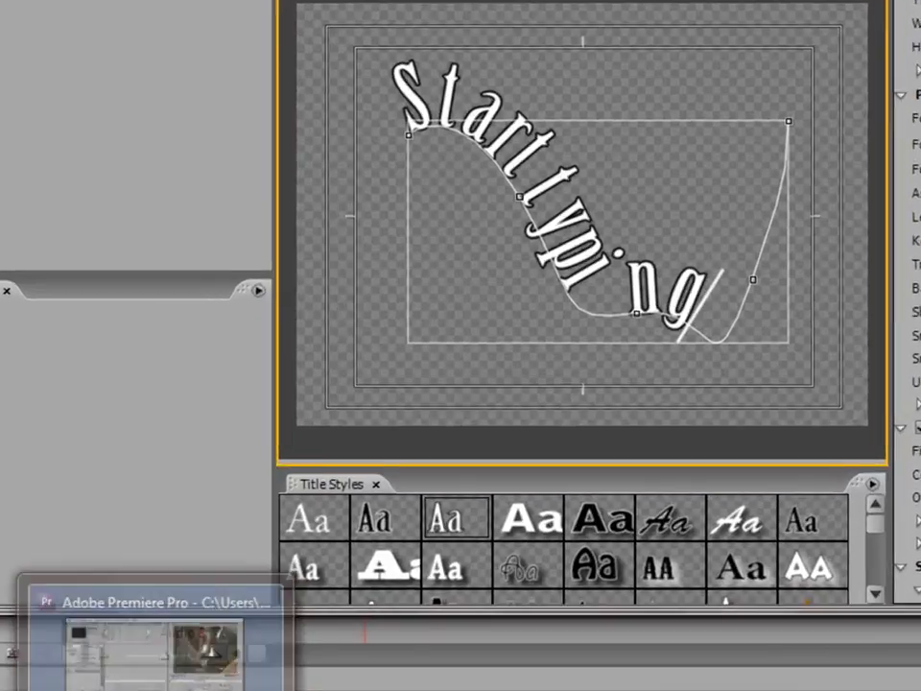
# Step: Switch to the Titles question document in Word and answer question 7 with "The path type tool"
pyautogui.click(182, 689)
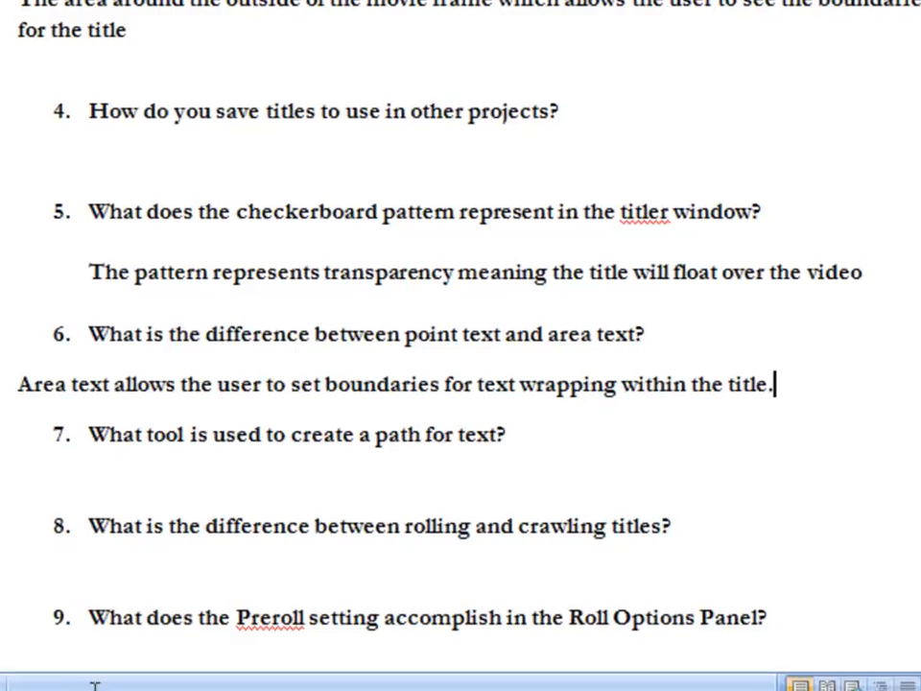
pyautogui.scroll(-1, 576, 466)
pyautogui.click(294, 399)
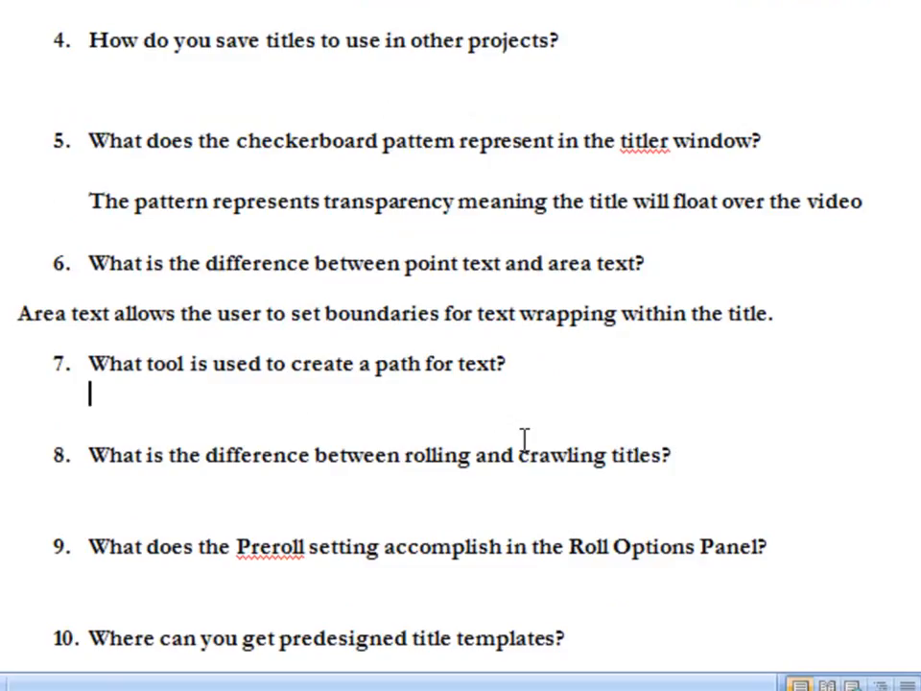
pyautogui.write('The path type tool')
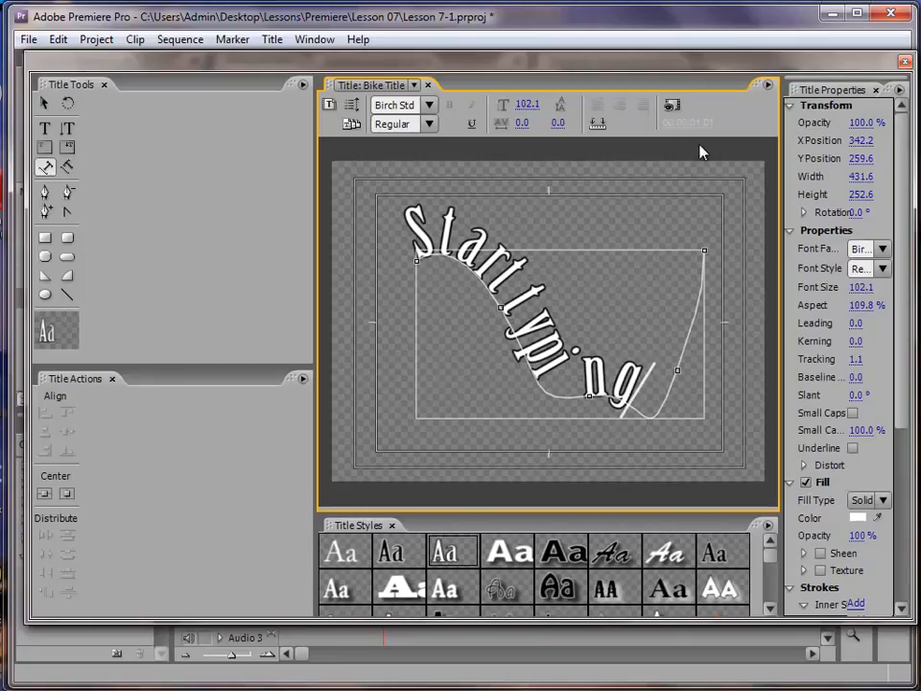
# Step: Back in Premiere Pro, show the background video behind the Bike Title and close the title window
pyautogui.click(671, 104)
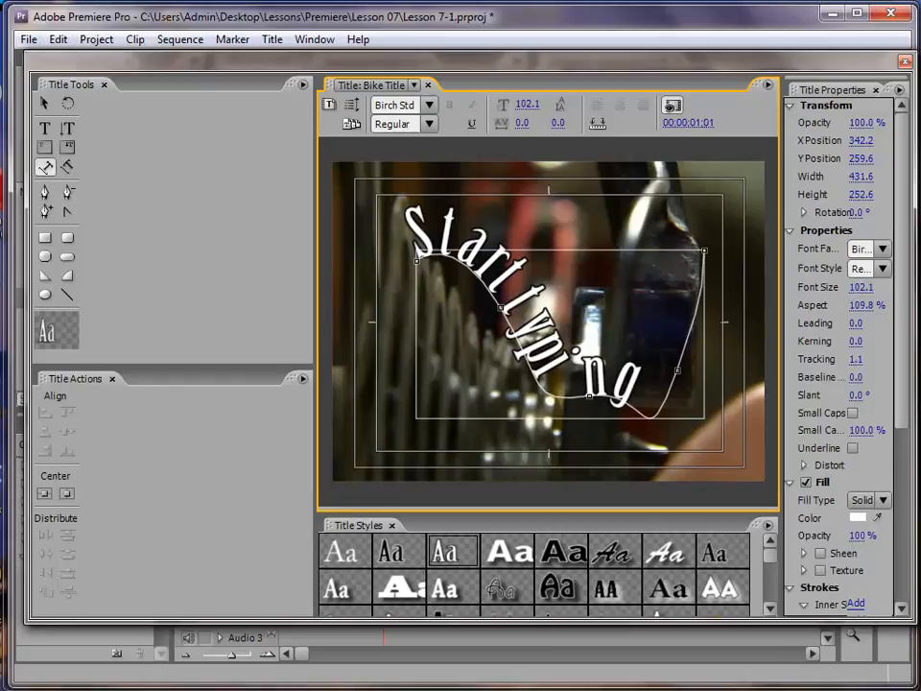
pyautogui.click(904, 62)
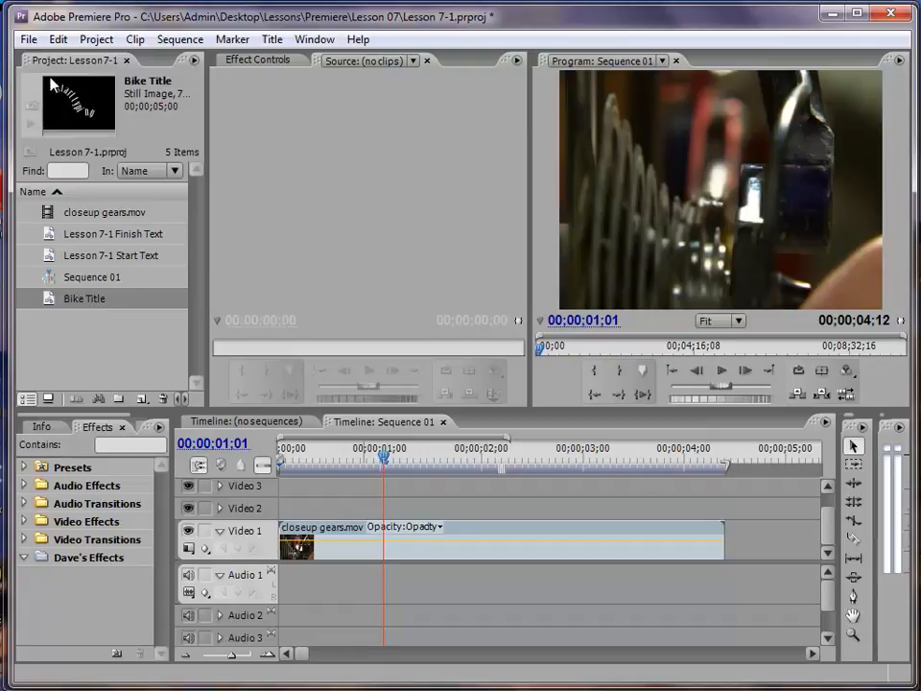
# Step: Open the title export dialog for Bike Title to examine its file name and type, and cancel without saving
pyautogui.click(29, 40)
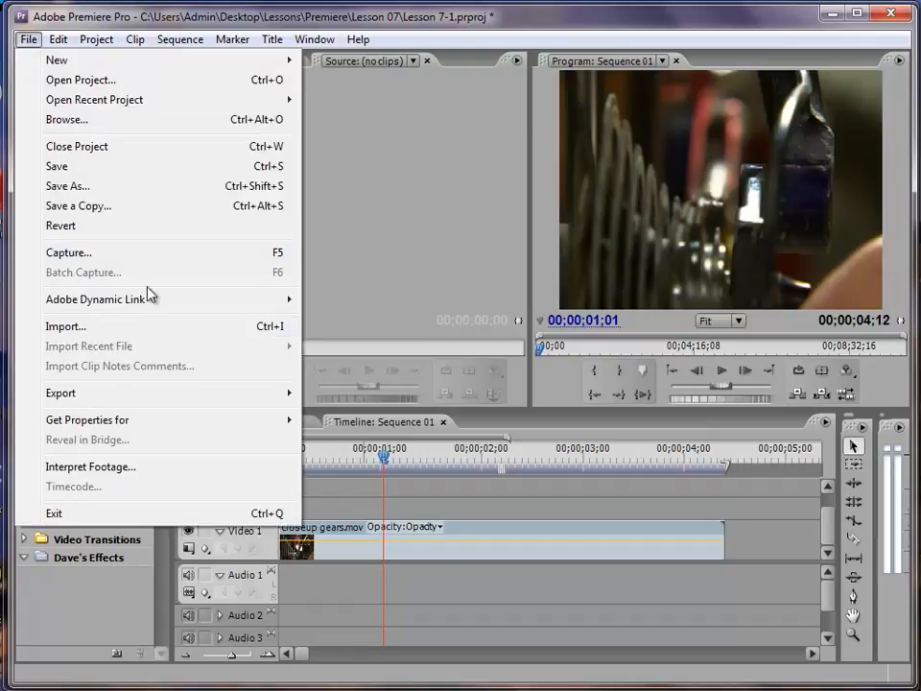
pyautogui.moveTo(94, 395)
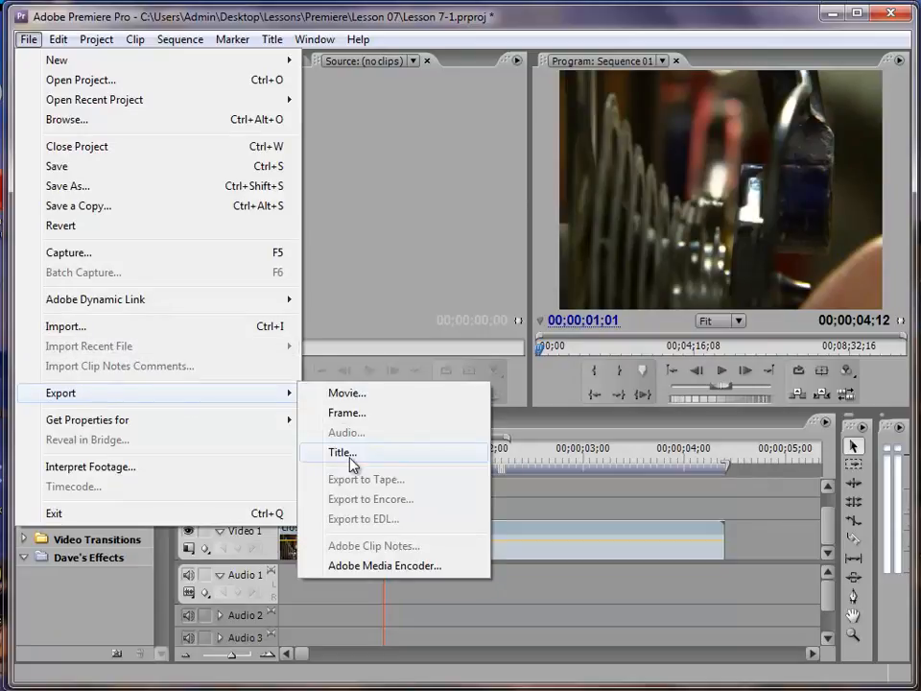
pyautogui.click(350, 460)
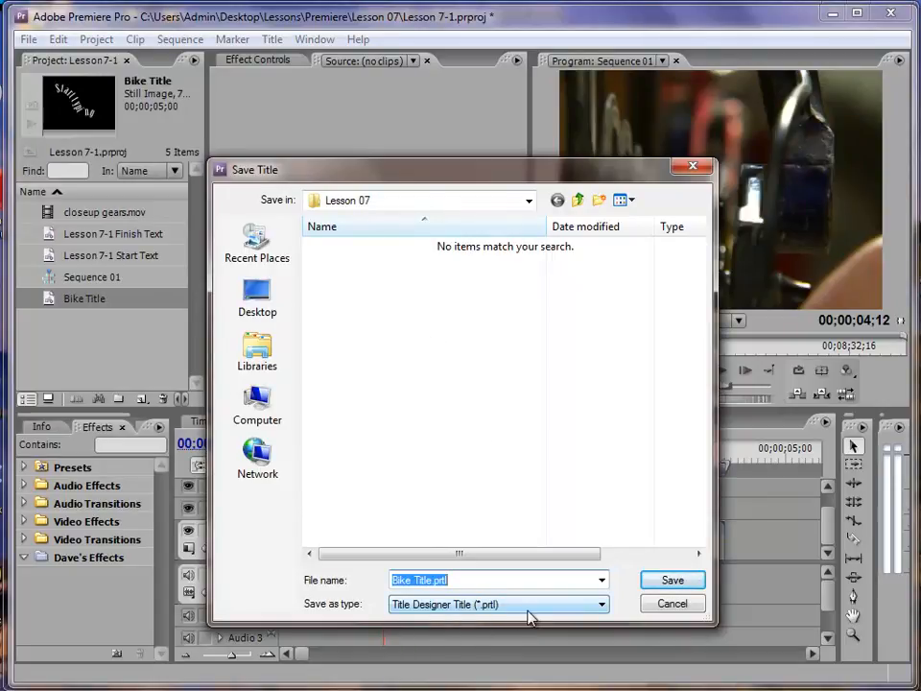
pyautogui.click(662, 607)
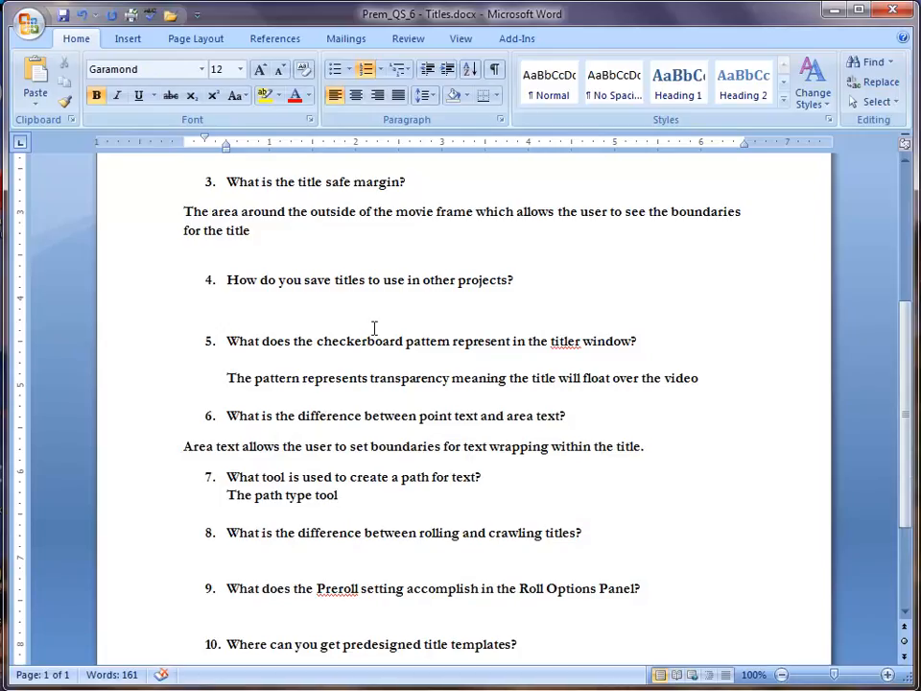
# Step: In the Titles question document in Word, answer question 4 with "File – Export - Title"
pyautogui.click(361, 311)
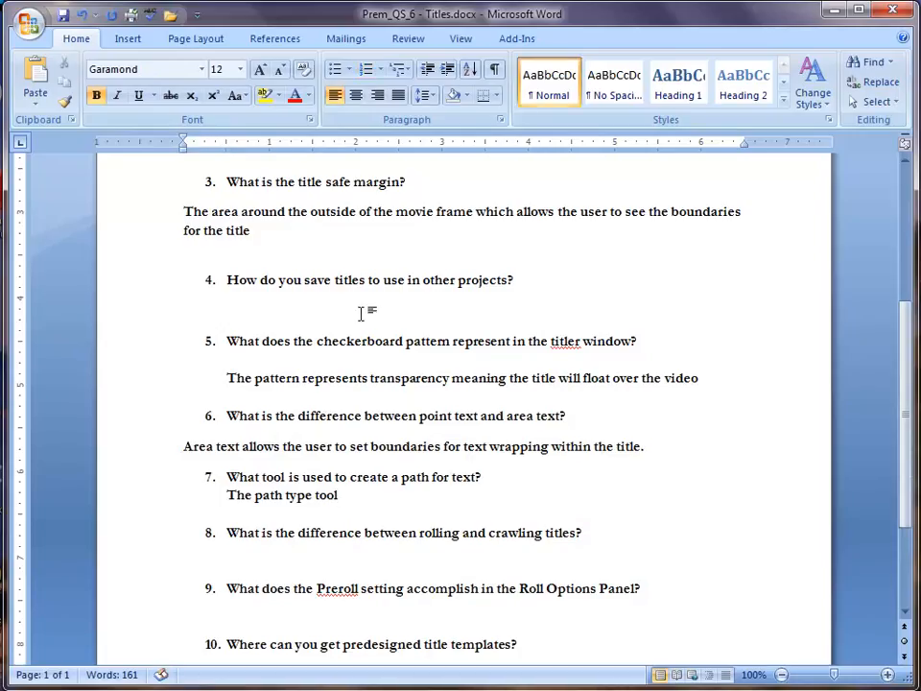
pyautogui.write('File - Export - ')
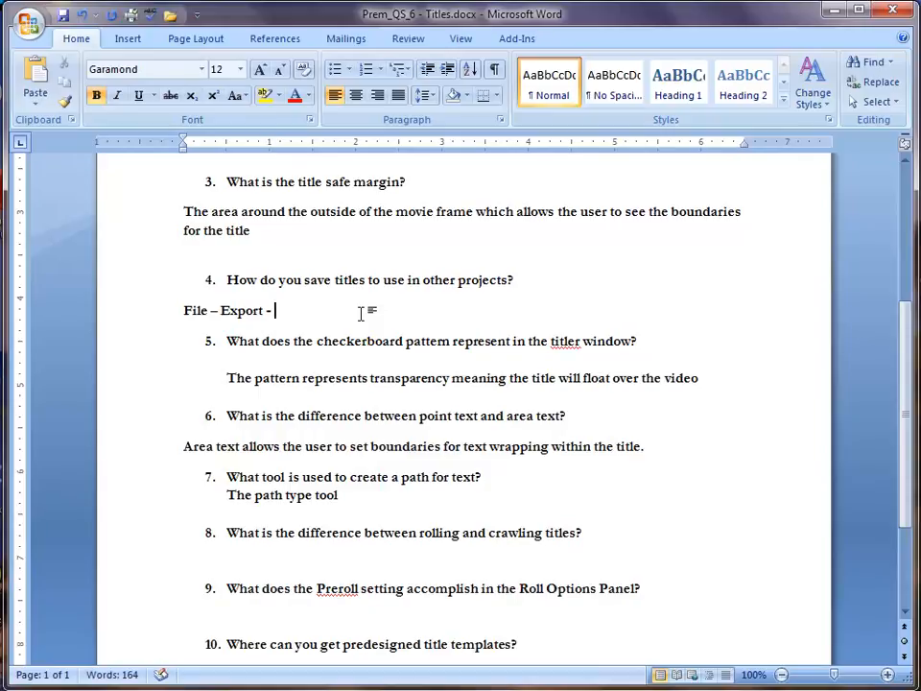
pyautogui.write('Title')
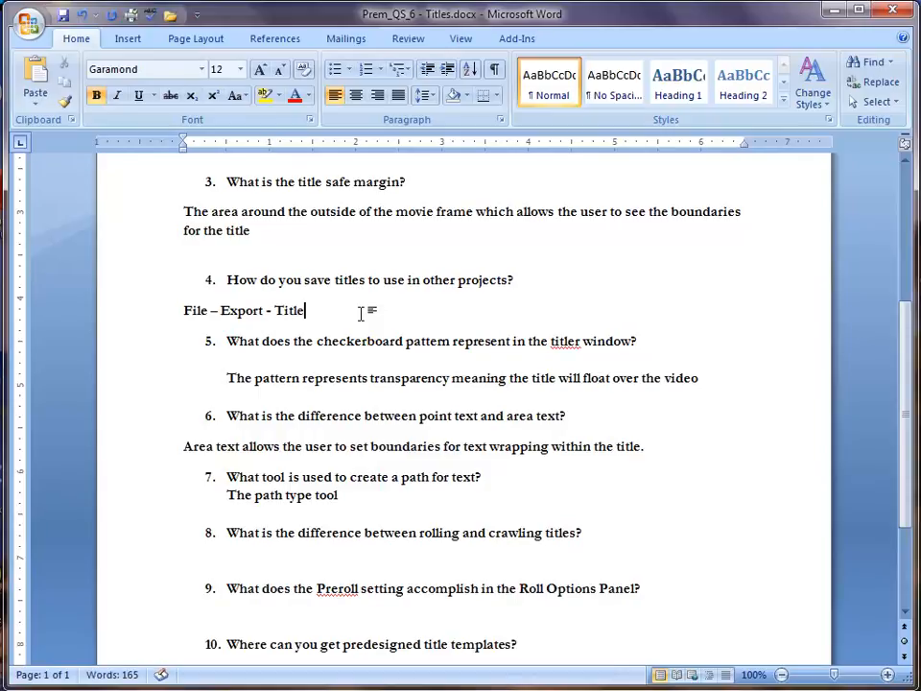